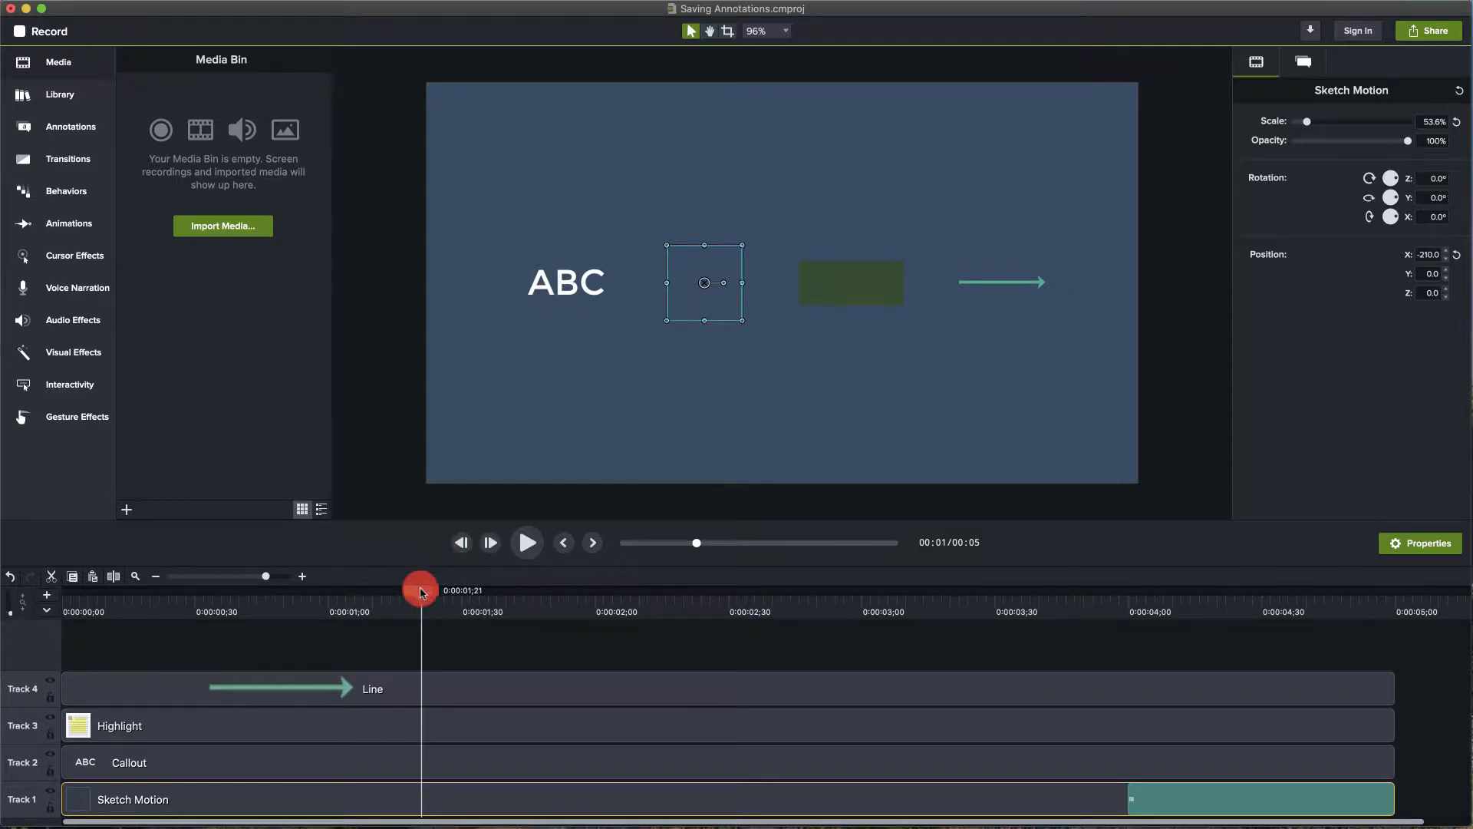
Deselect the clips, move the playhead to an earlier frame, and enlarge the canvas view to 117%
{"action": "left_click", "coordinate": [476, 660]}
{"action": "left_click", "coordinate": [418, 596]}
{"action": "left_click_drag", "start_coordinate": [418, 596], "coordinate": [299, 590]}
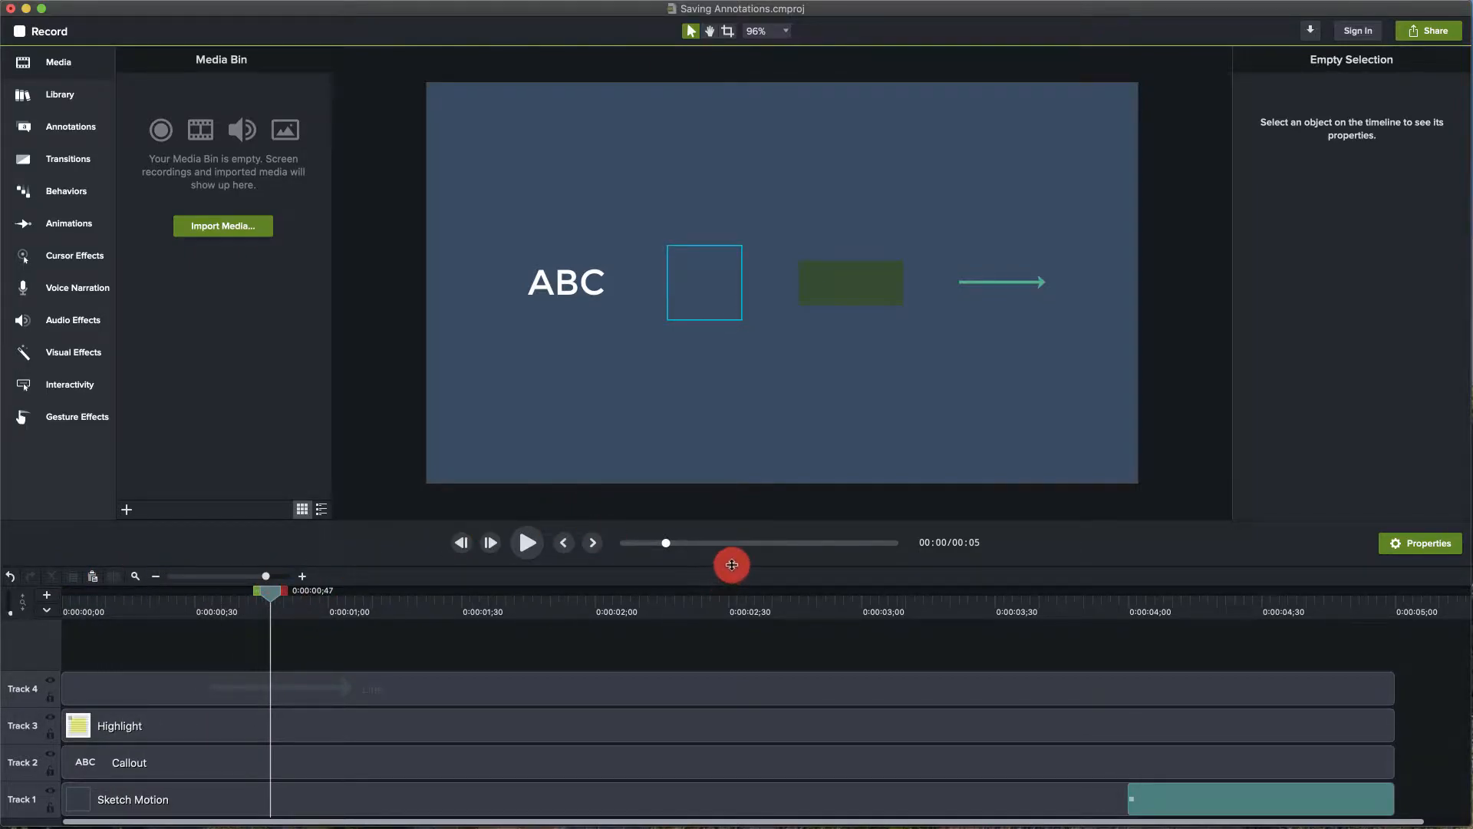
{"action": "left_click_drag", "start_coordinate": [729, 563], "coordinate": [731, 589]}
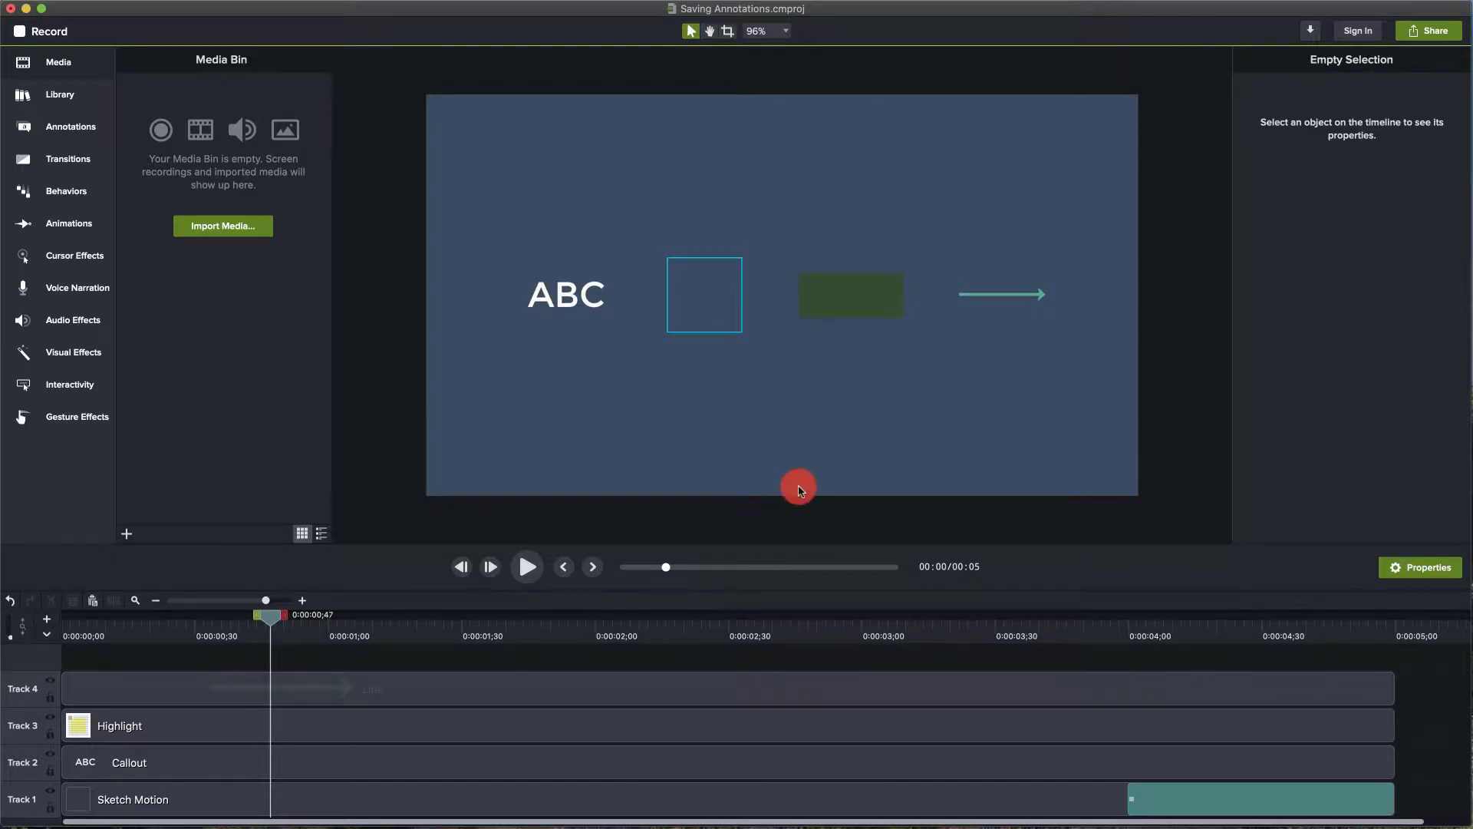
{"action": "key", "text": "super+="}
{"action": "key", "text": "super+="}
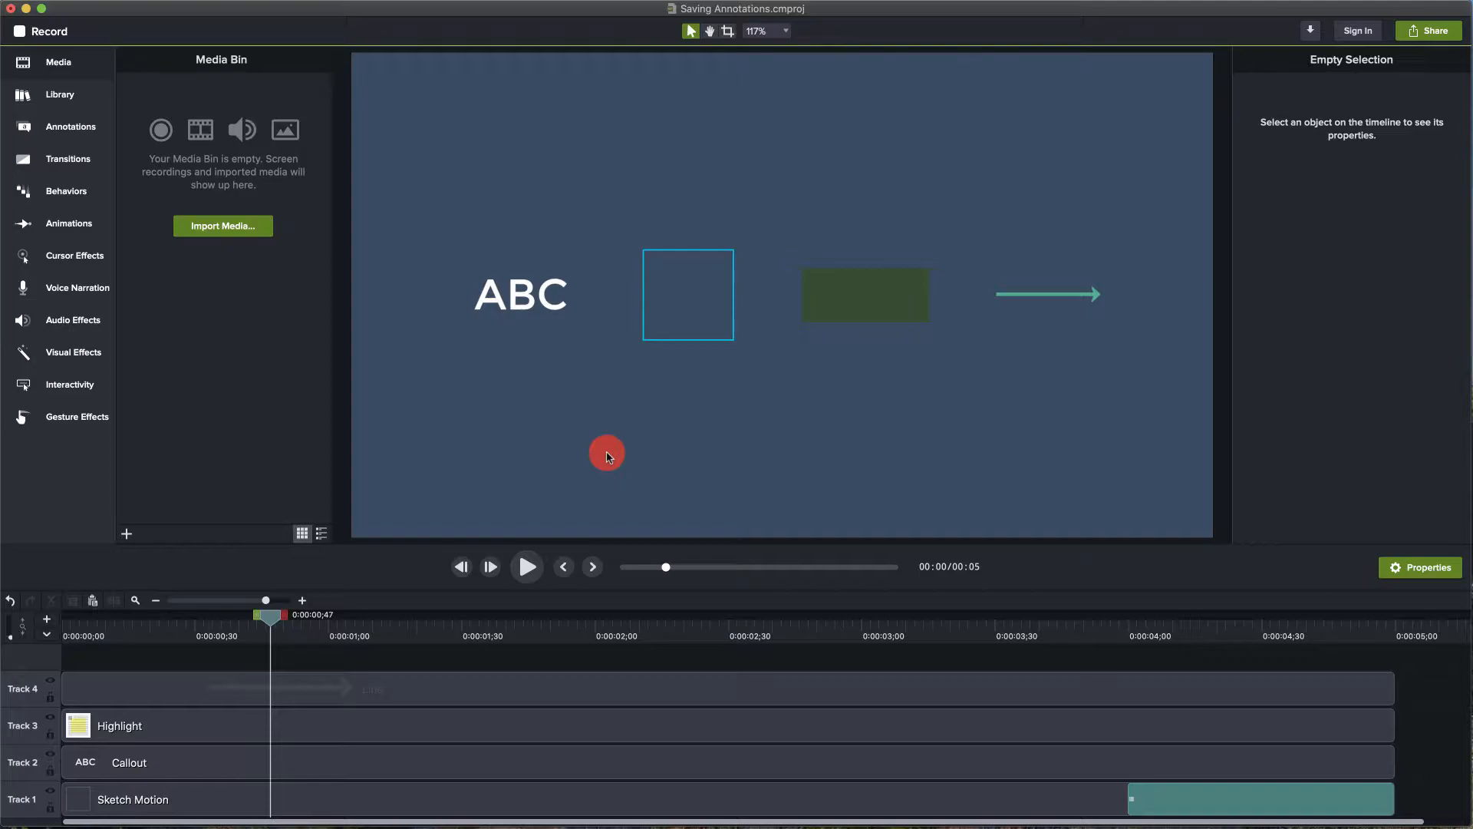
Show the annotation callouts and increase the thickness of the arrow on Track 4 to about 22.6
{"action": "left_click", "coordinate": [73, 131]}
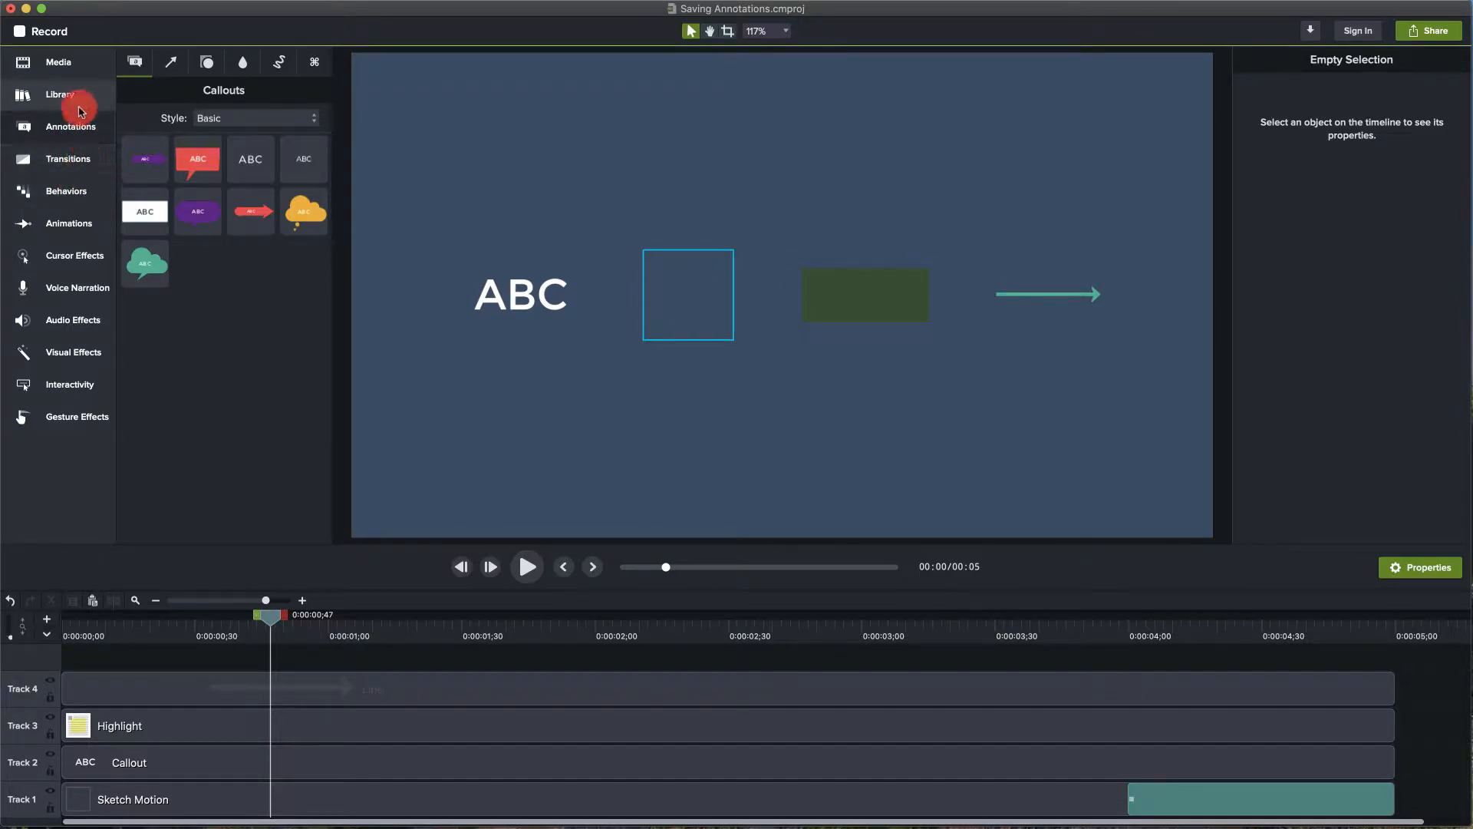
{"action": "left_click", "coordinate": [80, 104]}
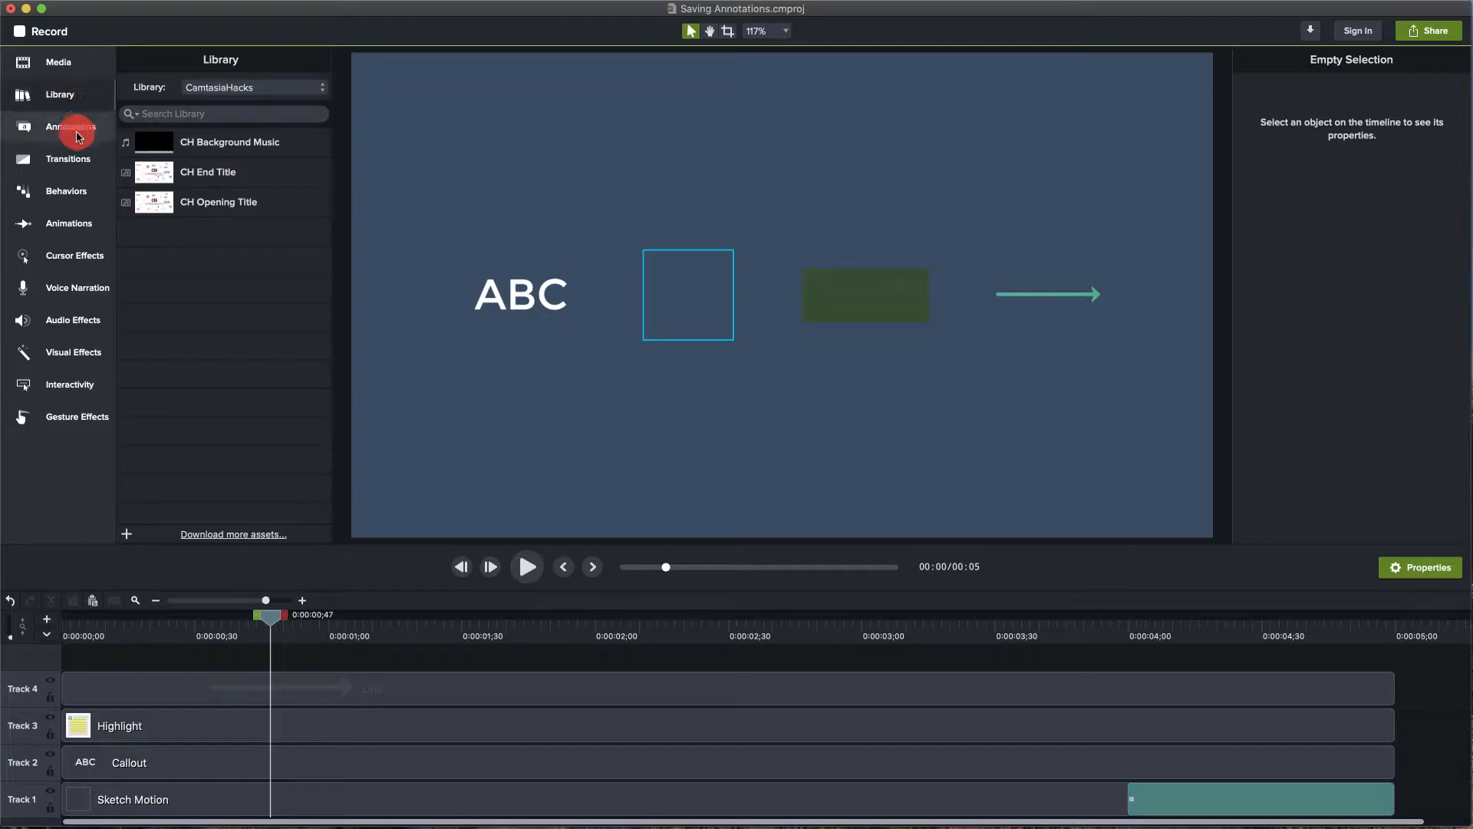
{"action": "left_click", "coordinate": [72, 126]}
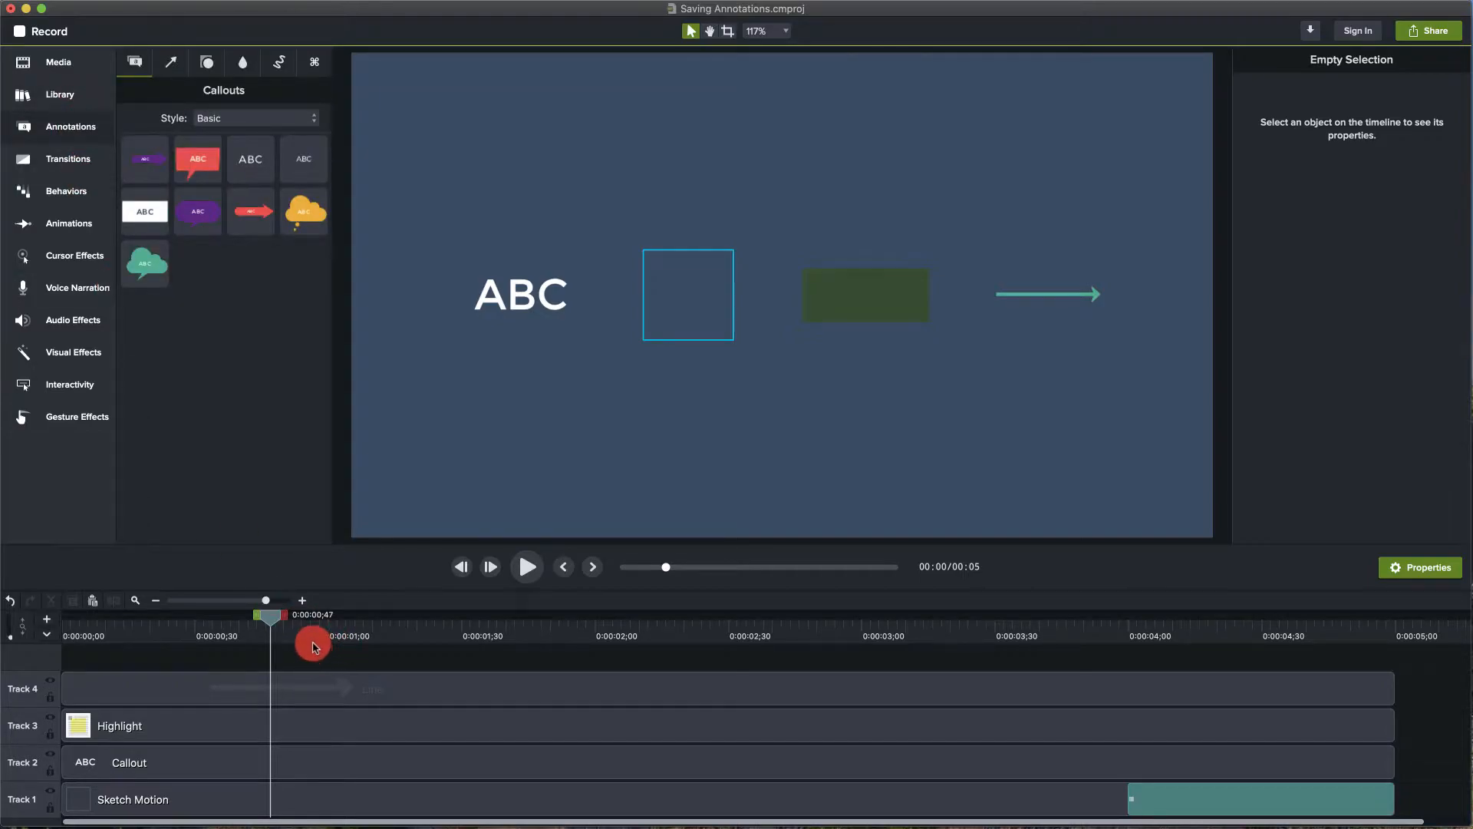
{"action": "left_click", "coordinate": [418, 683]}
{"action": "left_click", "coordinate": [475, 627]}
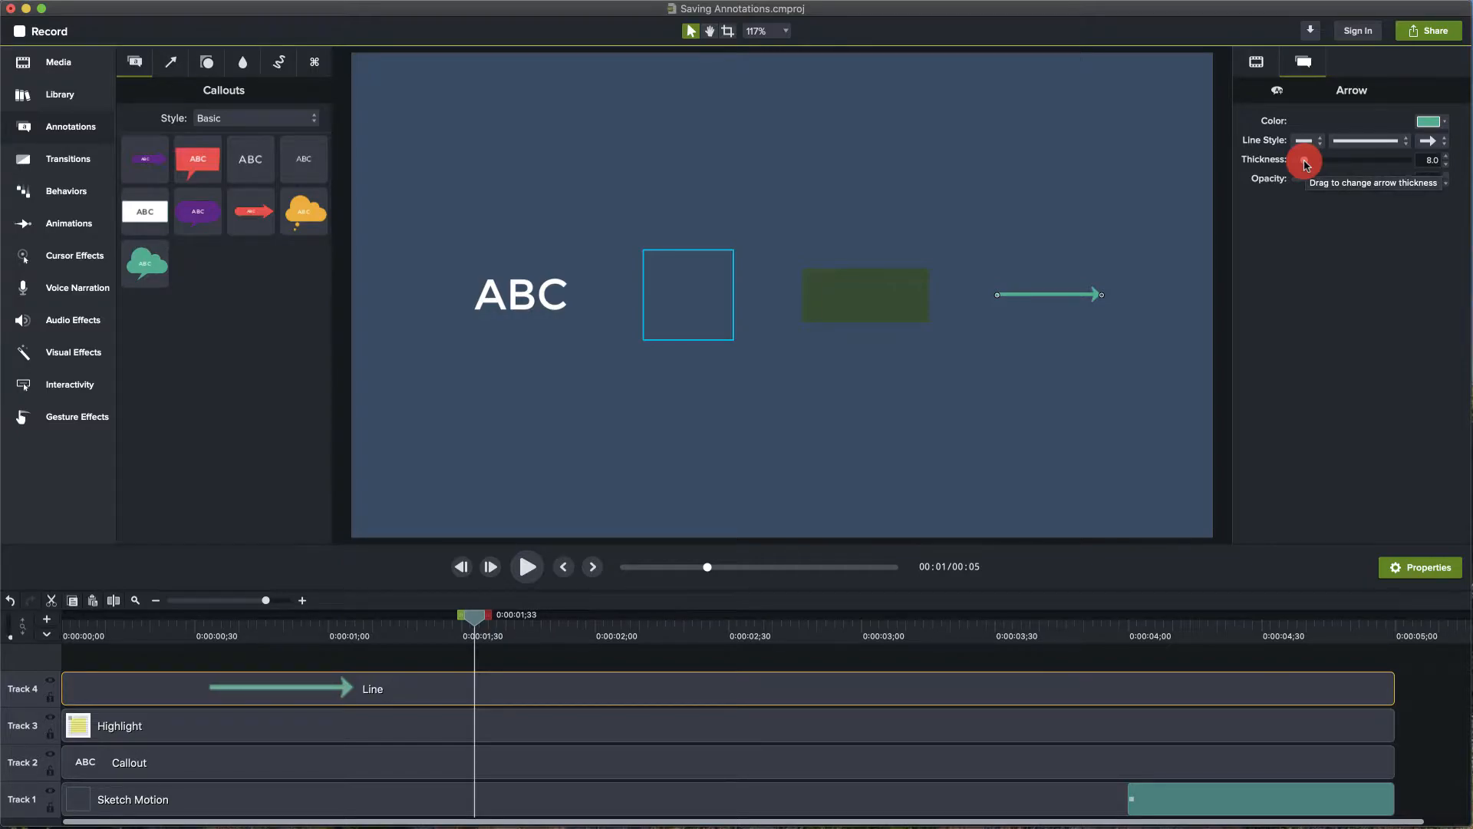
{"action": "left_click_drag", "start_coordinate": [1304, 163], "coordinate": [1321, 158]}
Recolor the Track 4 arrow white and close the color picker
{"action": "left_click", "coordinate": [1429, 121]}
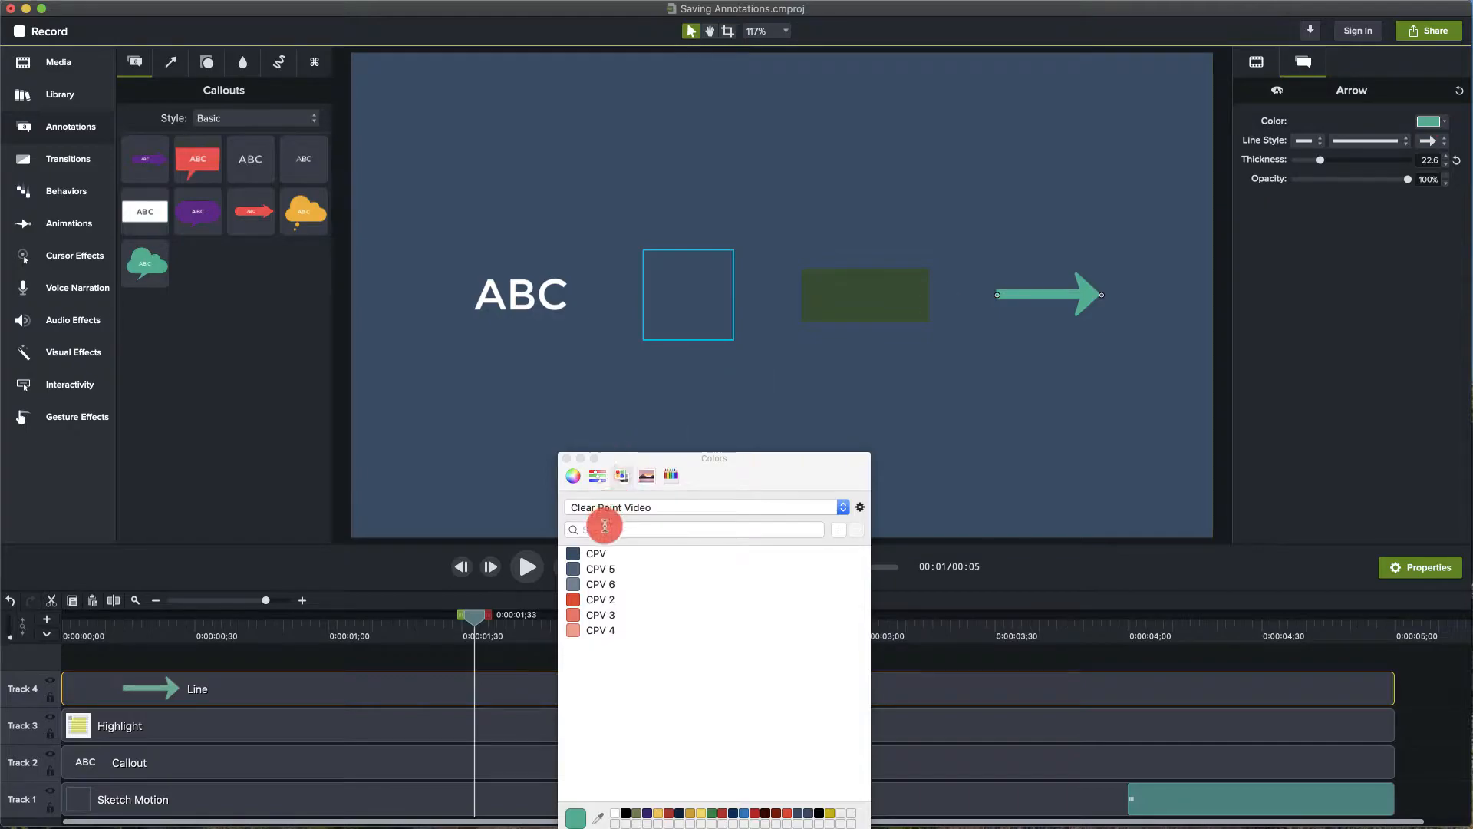
{"action": "left_click", "coordinate": [614, 813]}
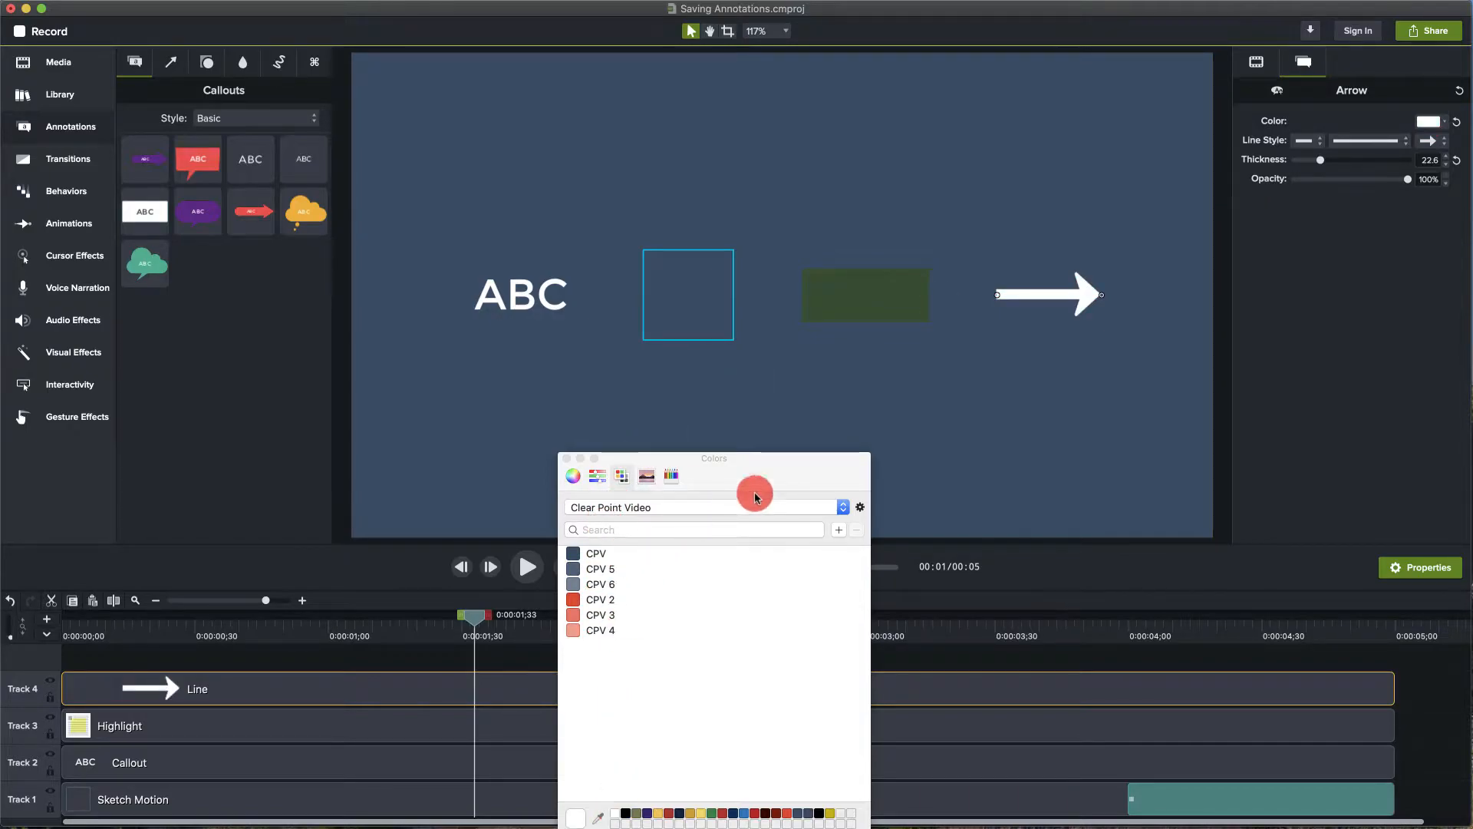
{"action": "left_click", "coordinate": [905, 426]}
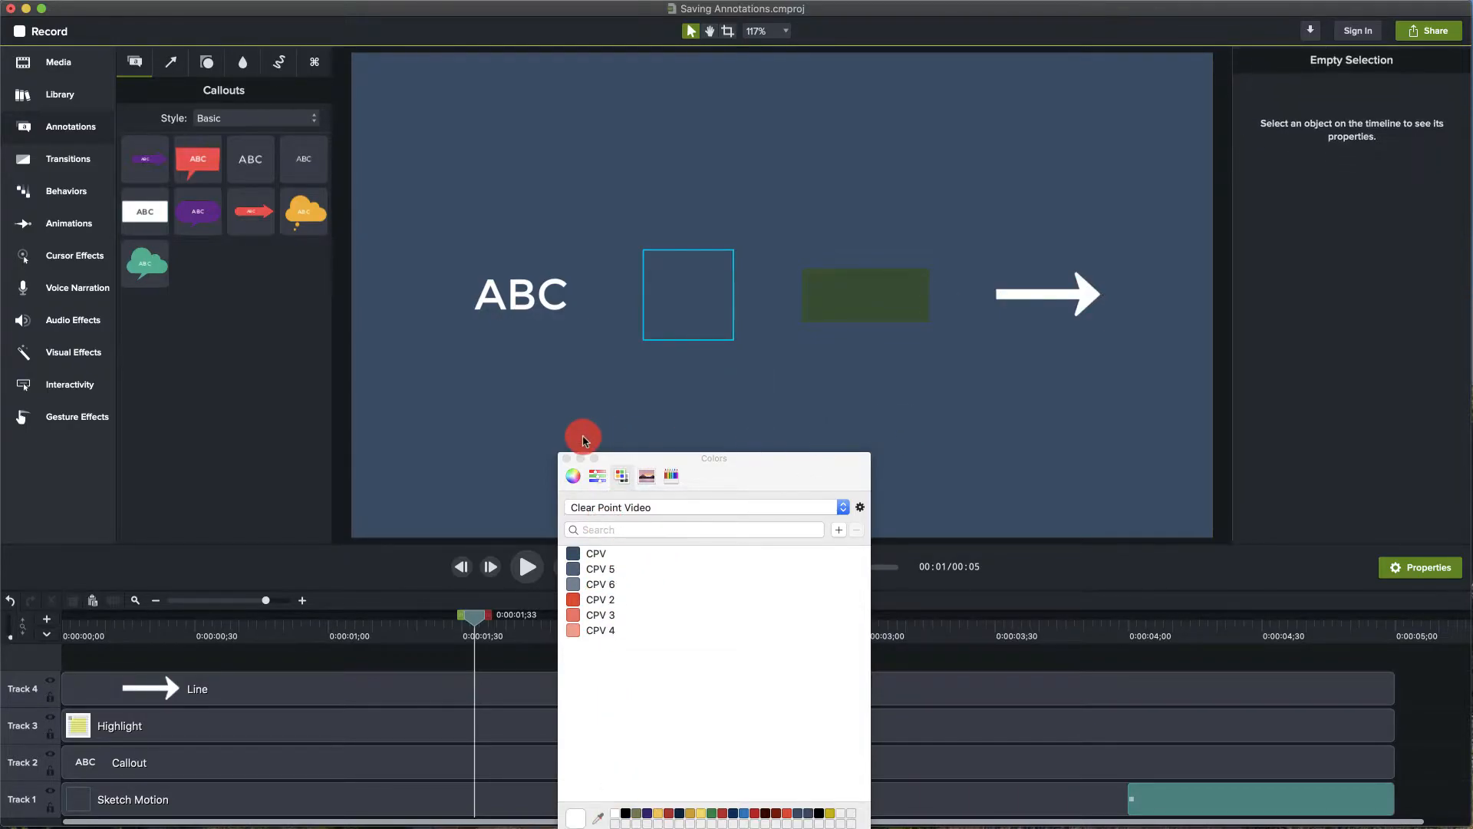
{"action": "left_click", "coordinate": [575, 602]}
{"action": "left_click", "coordinate": [567, 458]}
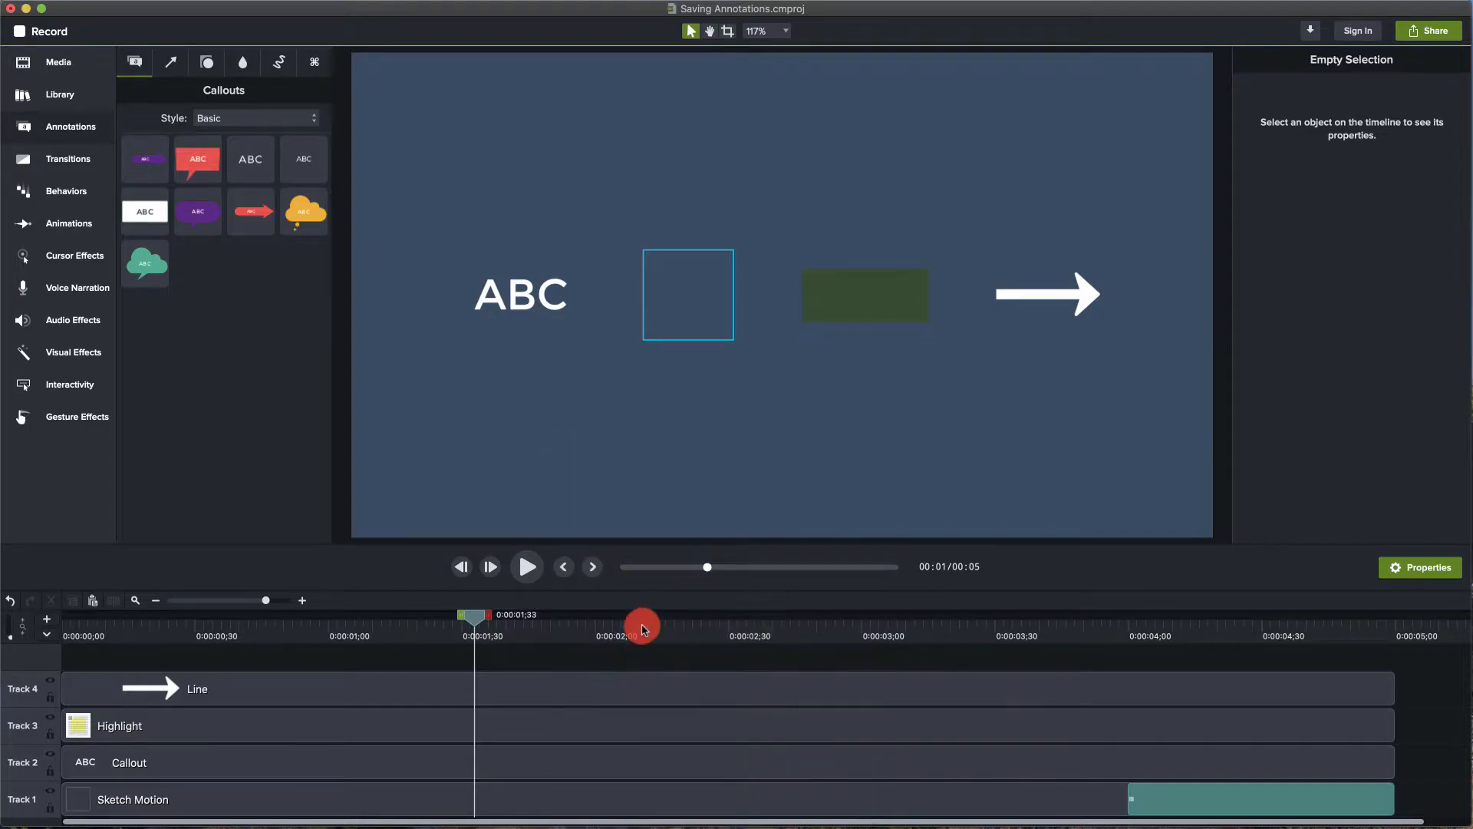
Recolor the Track 4 arrow with the red CPV 2 swatch from the Clear Point Video palette
{"action": "left_click", "coordinate": [657, 690]}
{"action": "left_click", "coordinate": [1428, 121]}
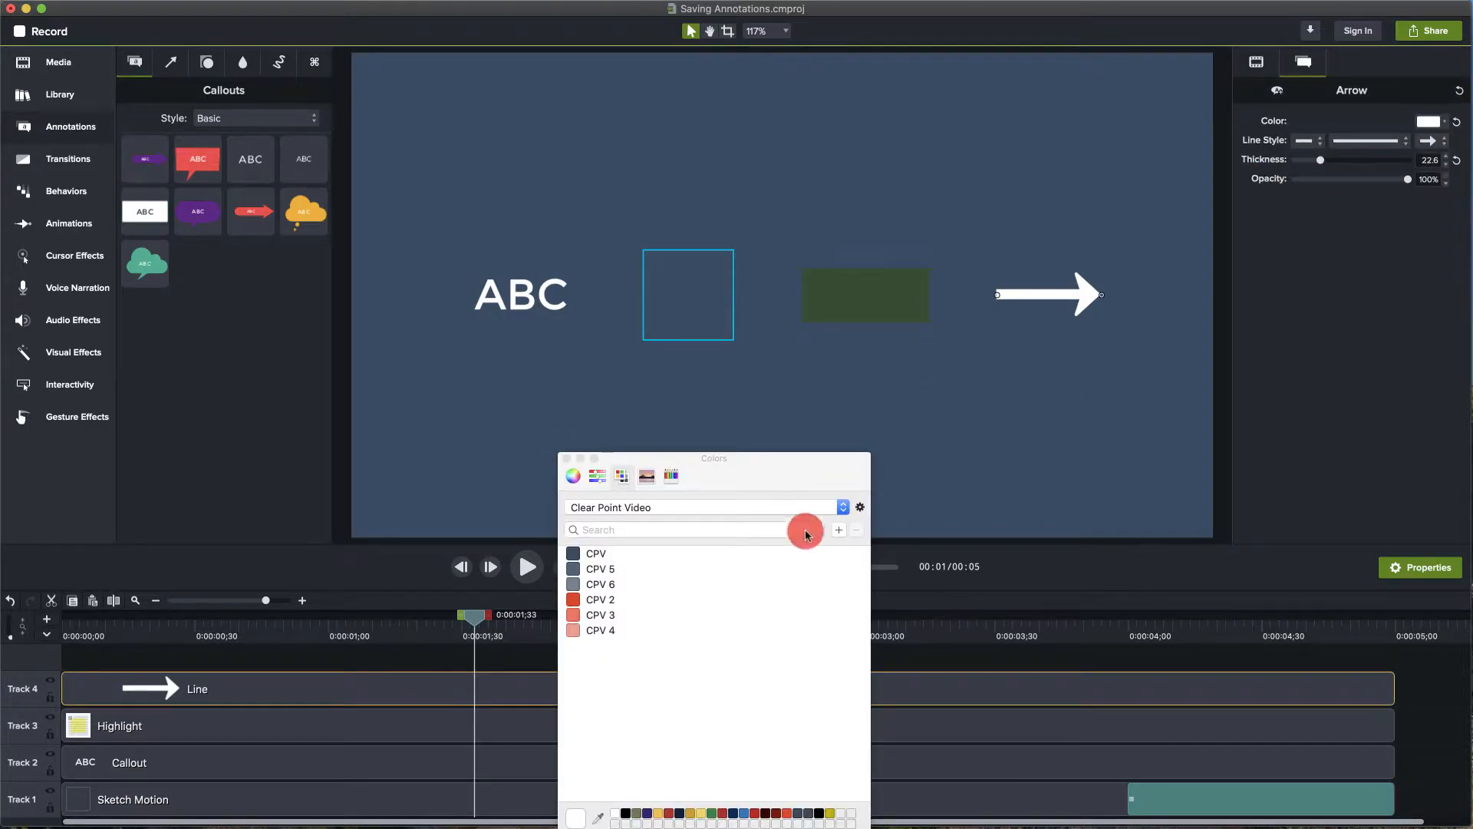
{"action": "left_click", "coordinate": [573, 599]}
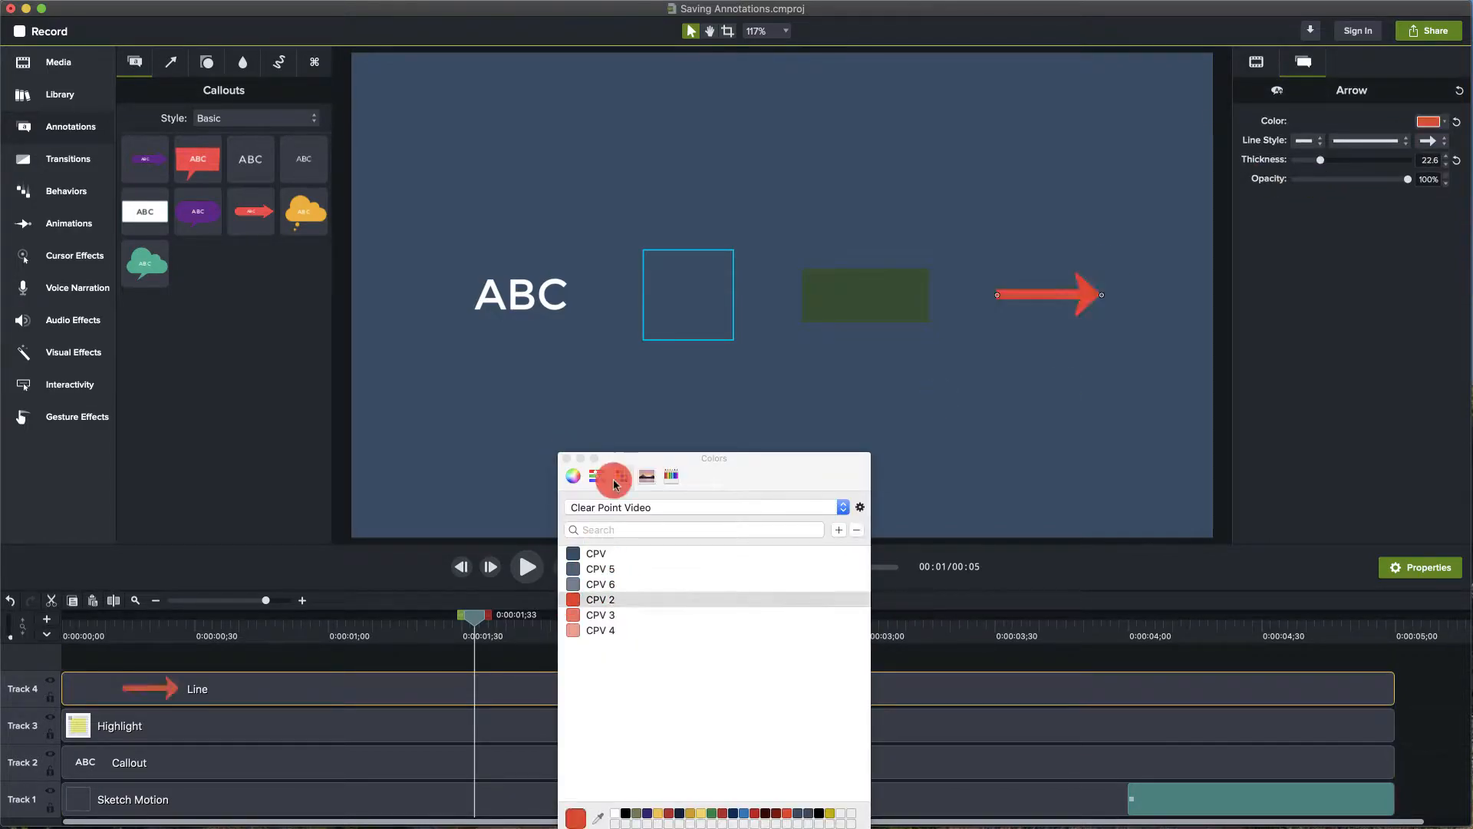
{"action": "left_click", "coordinate": [567, 458]}
Save the red arrow's style as a reusable annotation among the arrows and lines
{"action": "left_click", "coordinate": [676, 666]}
{"action": "left_click", "coordinate": [679, 686]}
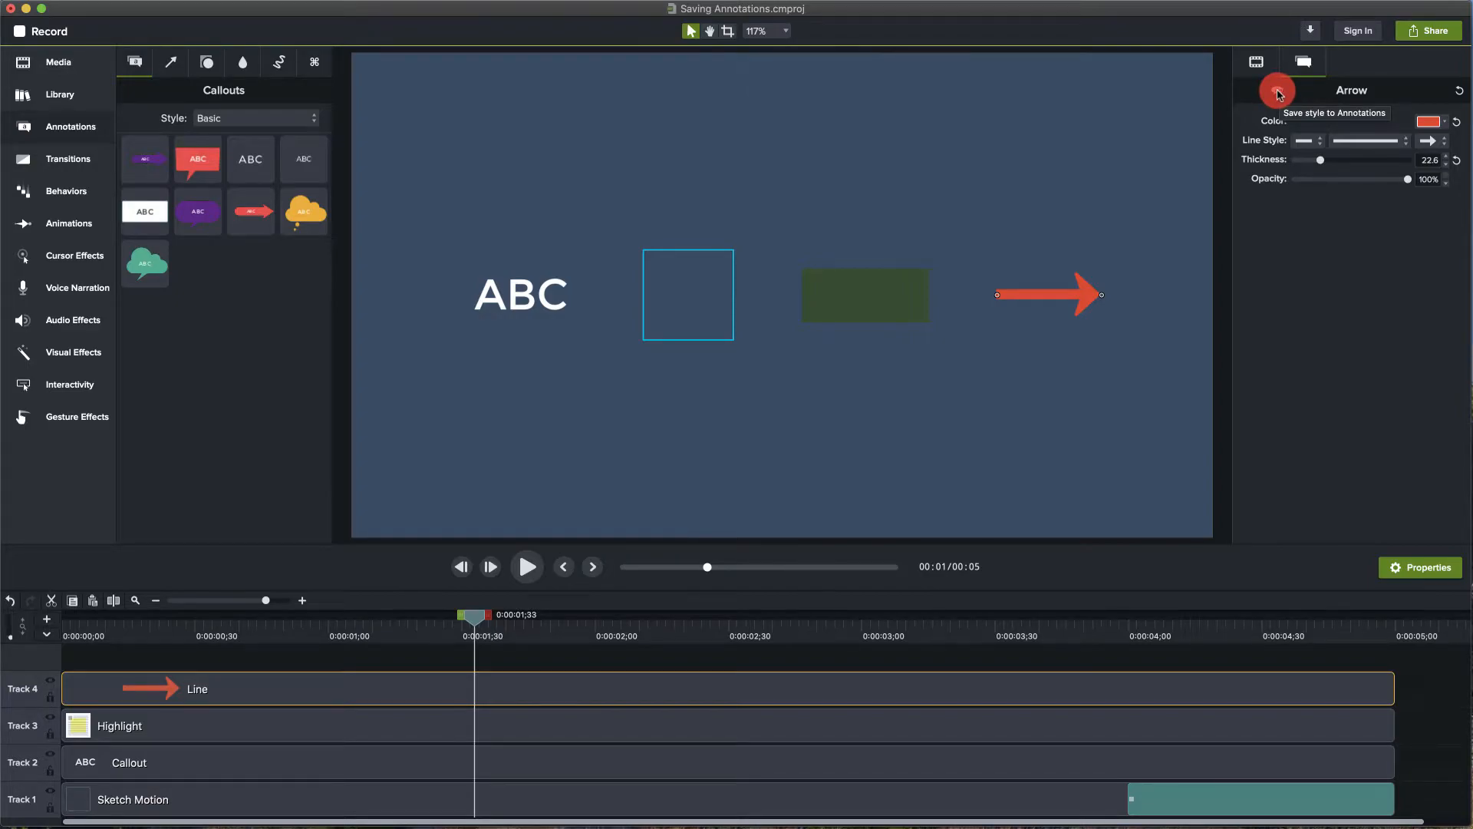
{"action": "left_click", "coordinate": [170, 61]}
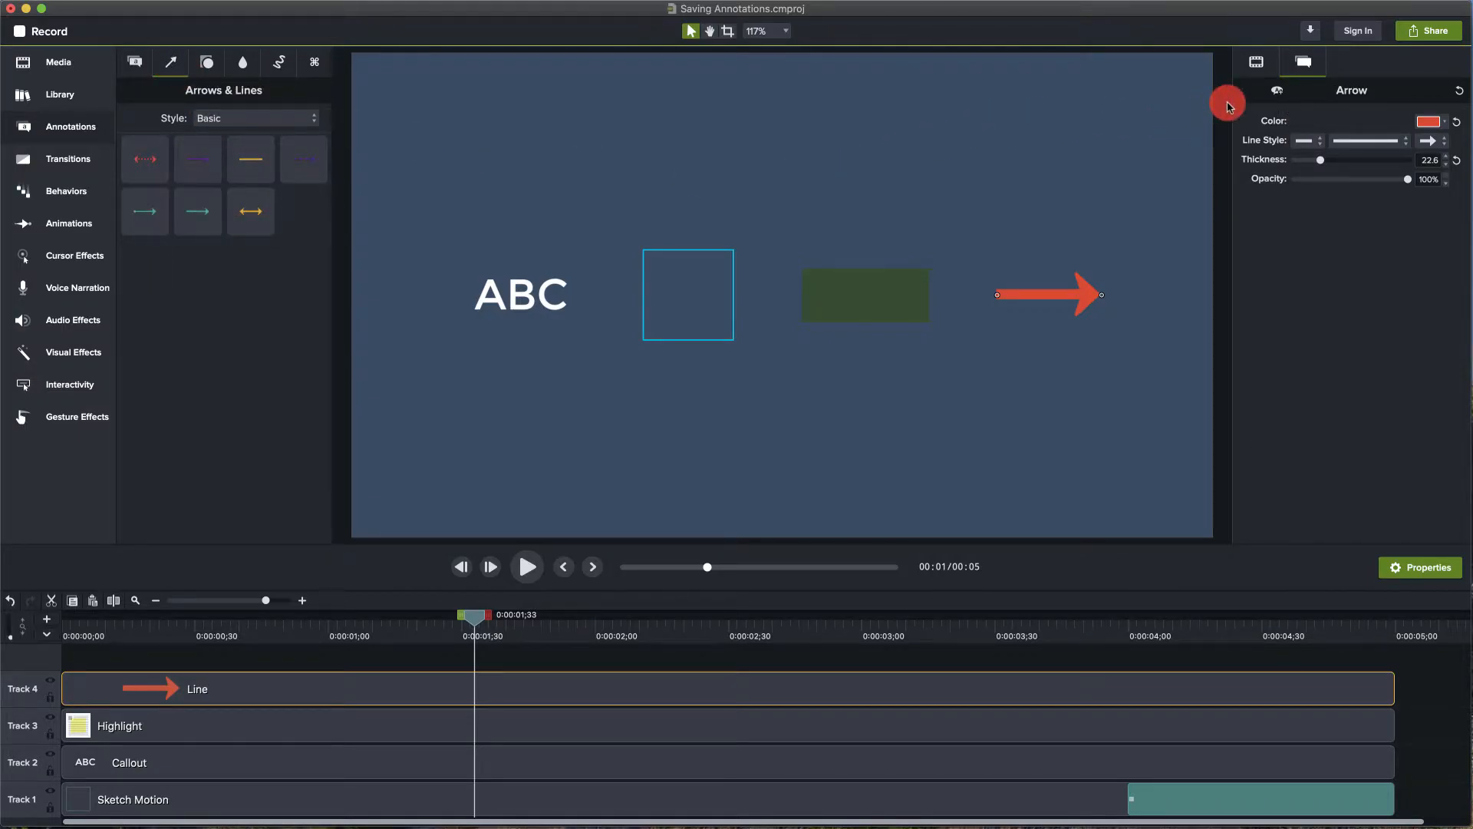
{"action": "left_click", "coordinate": [1278, 93]}
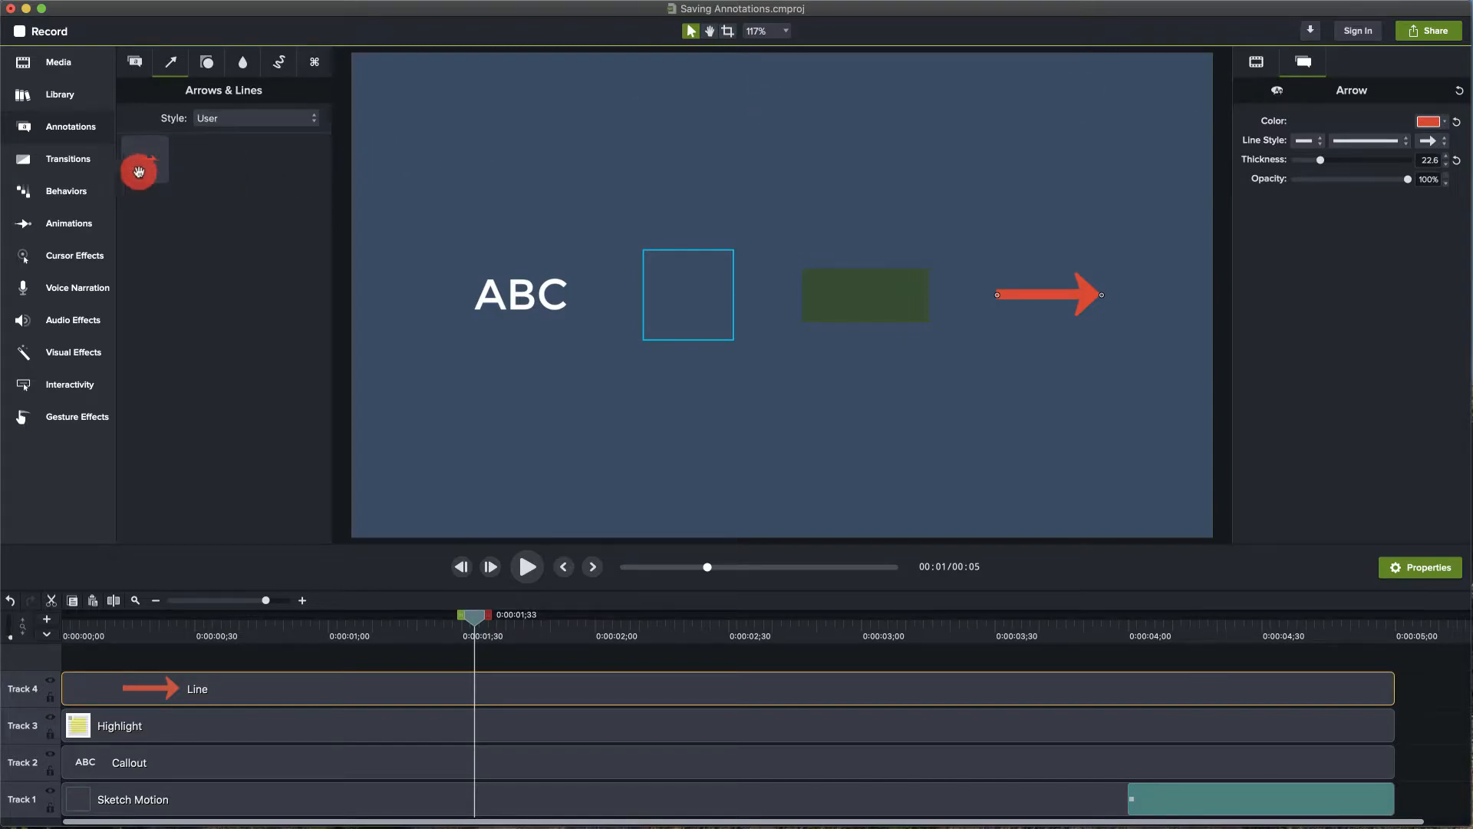
Try adding the saved red arrow from the User styles to the canvas above the ABC callout, and undo it
{"action": "left_click", "coordinate": [216, 123]}
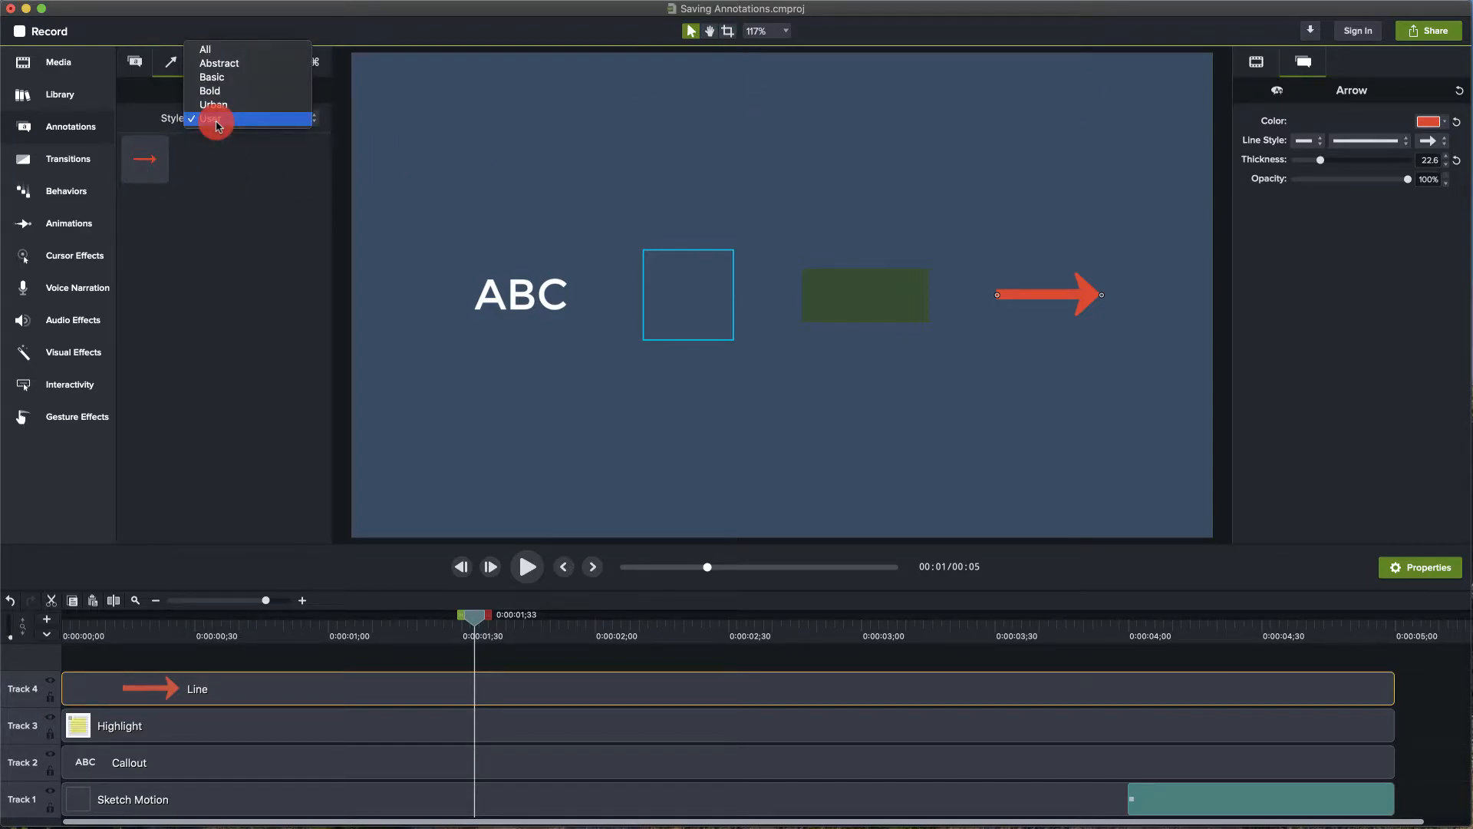
{"action": "left_click", "coordinate": [217, 120]}
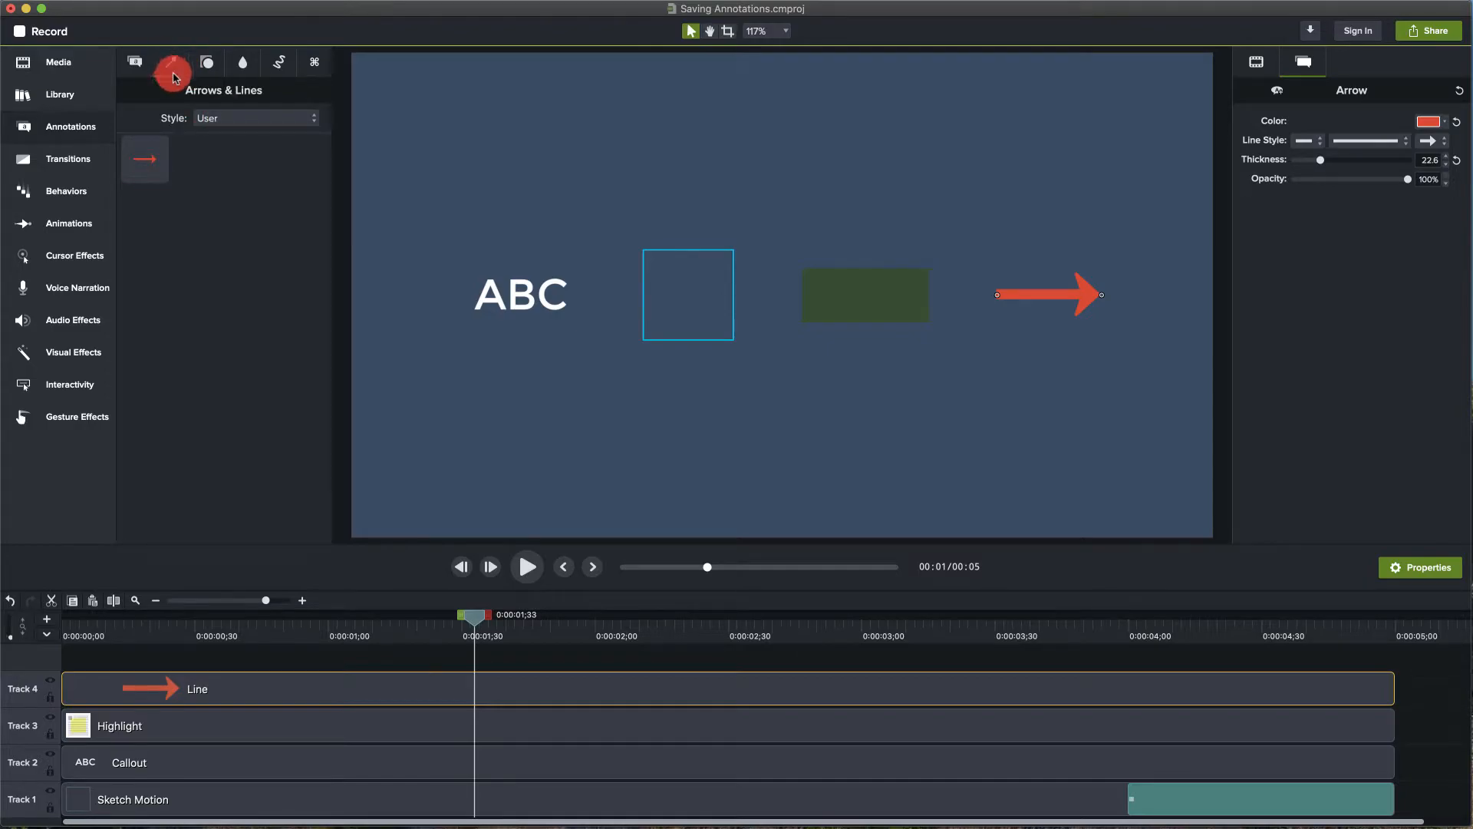
{"action": "left_click", "coordinate": [226, 118]}
{"action": "left_click", "coordinate": [225, 119]}
{"action": "left_click_drag", "start_coordinate": [144, 166], "coordinate": [566, 183]}
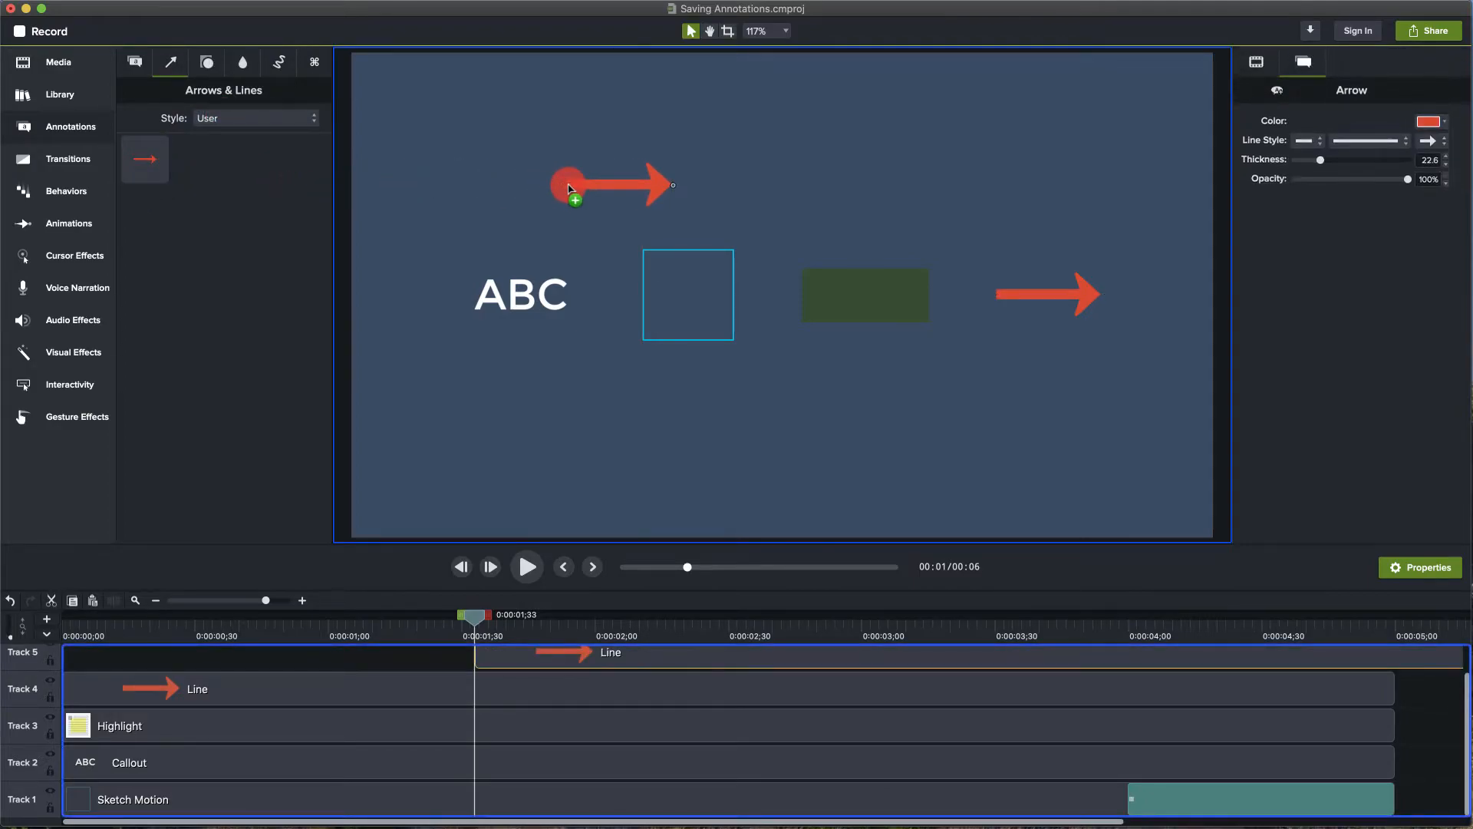
{"action": "key", "text": "super+z"}
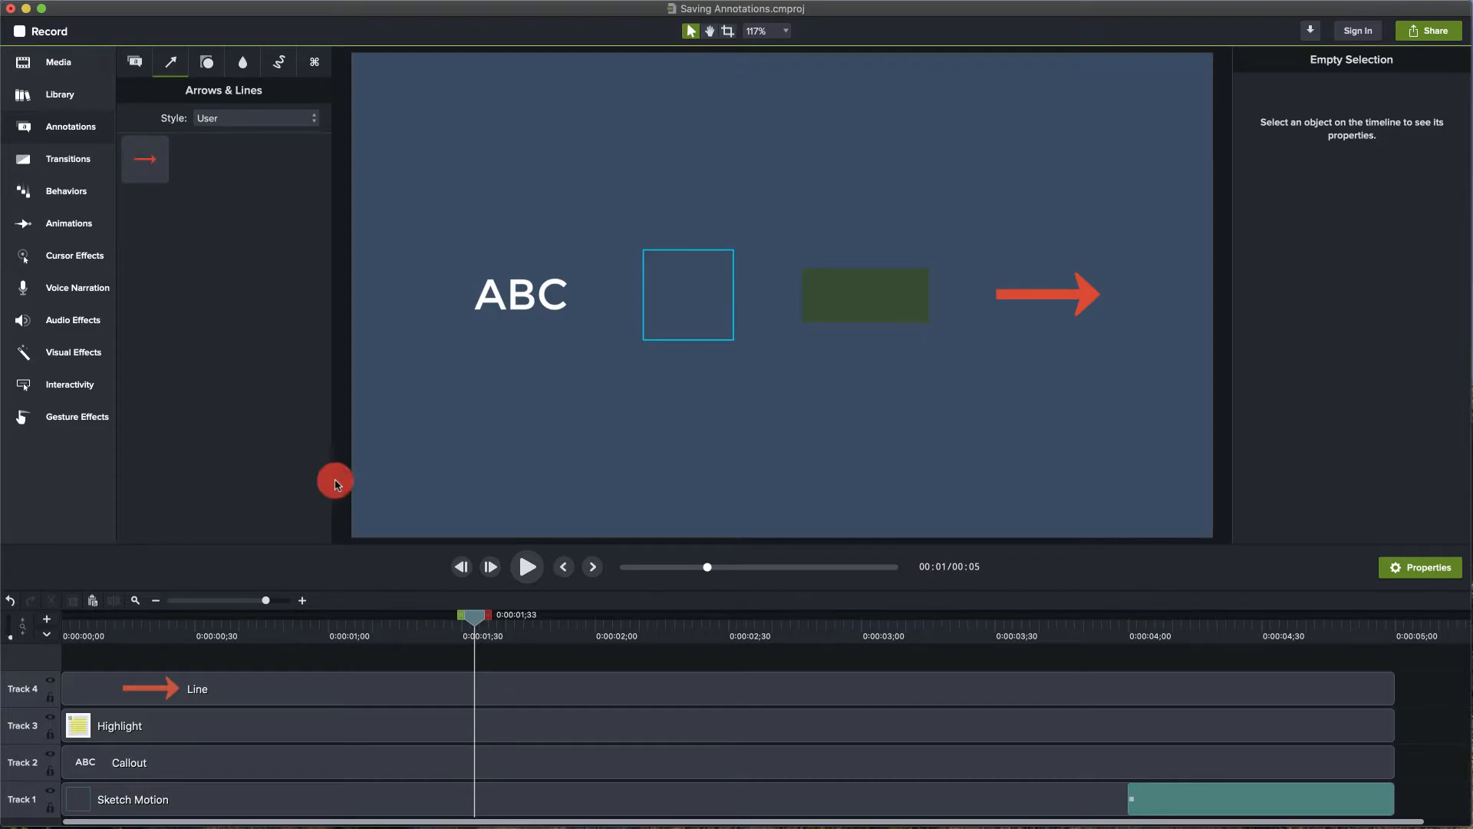
Set the opacity of the highlight on Track 3 to 25%
{"action": "left_click", "coordinate": [522, 720]}
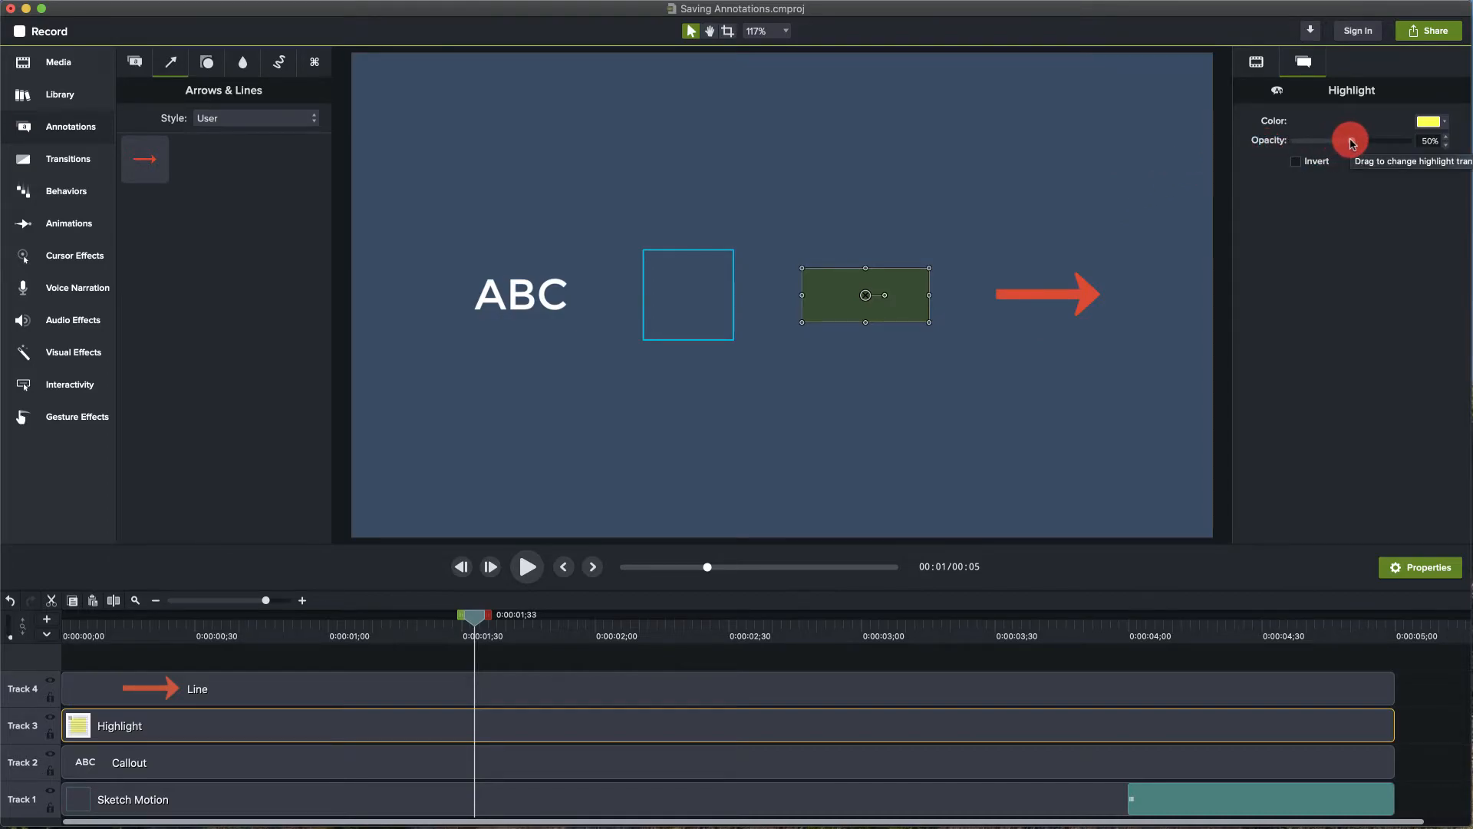
{"action": "left_click", "coordinate": [1427, 142]}
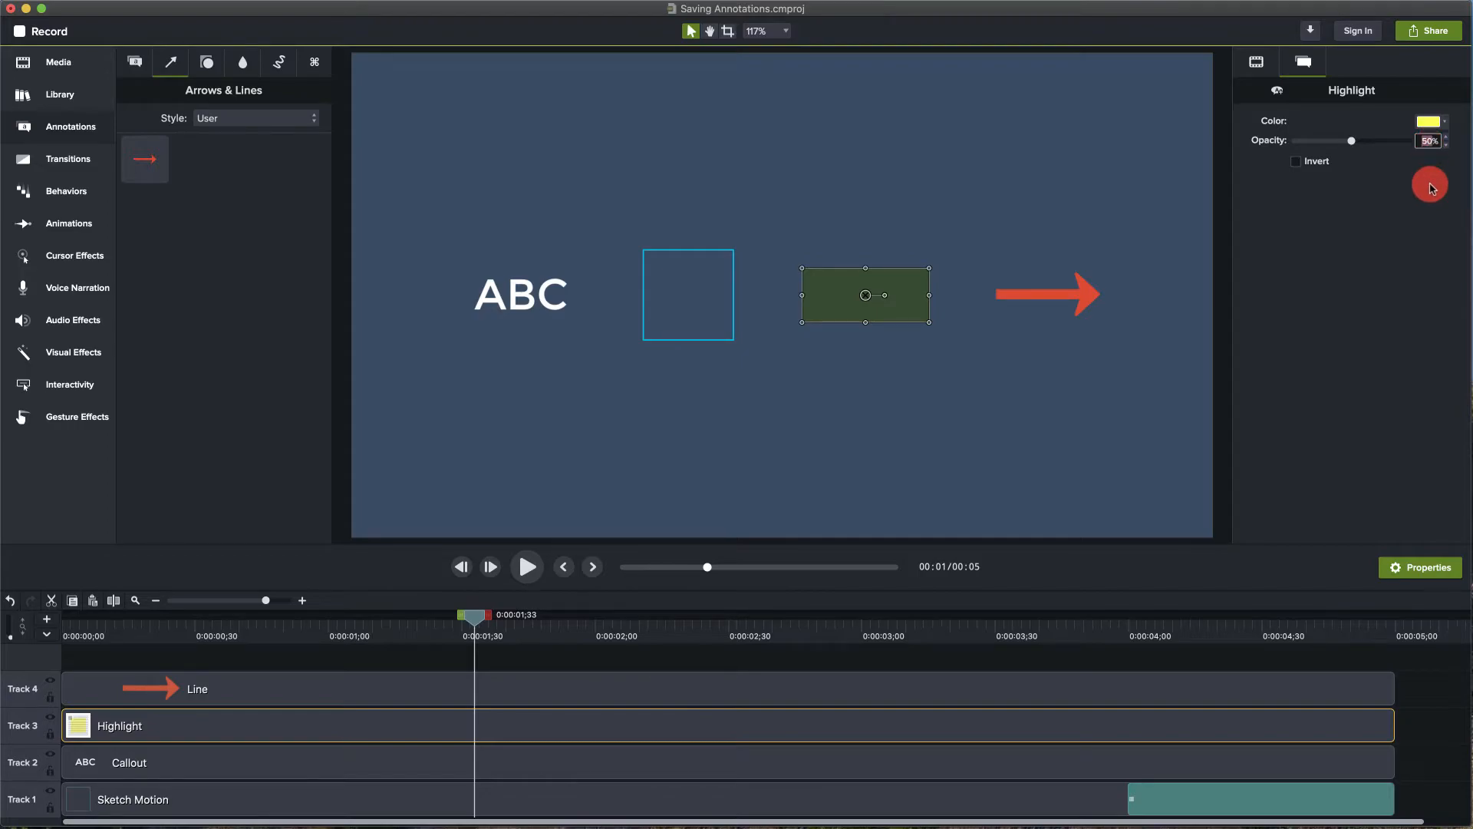
{"action": "type", "text": "25"}
{"action": "key", "text": "Return"}
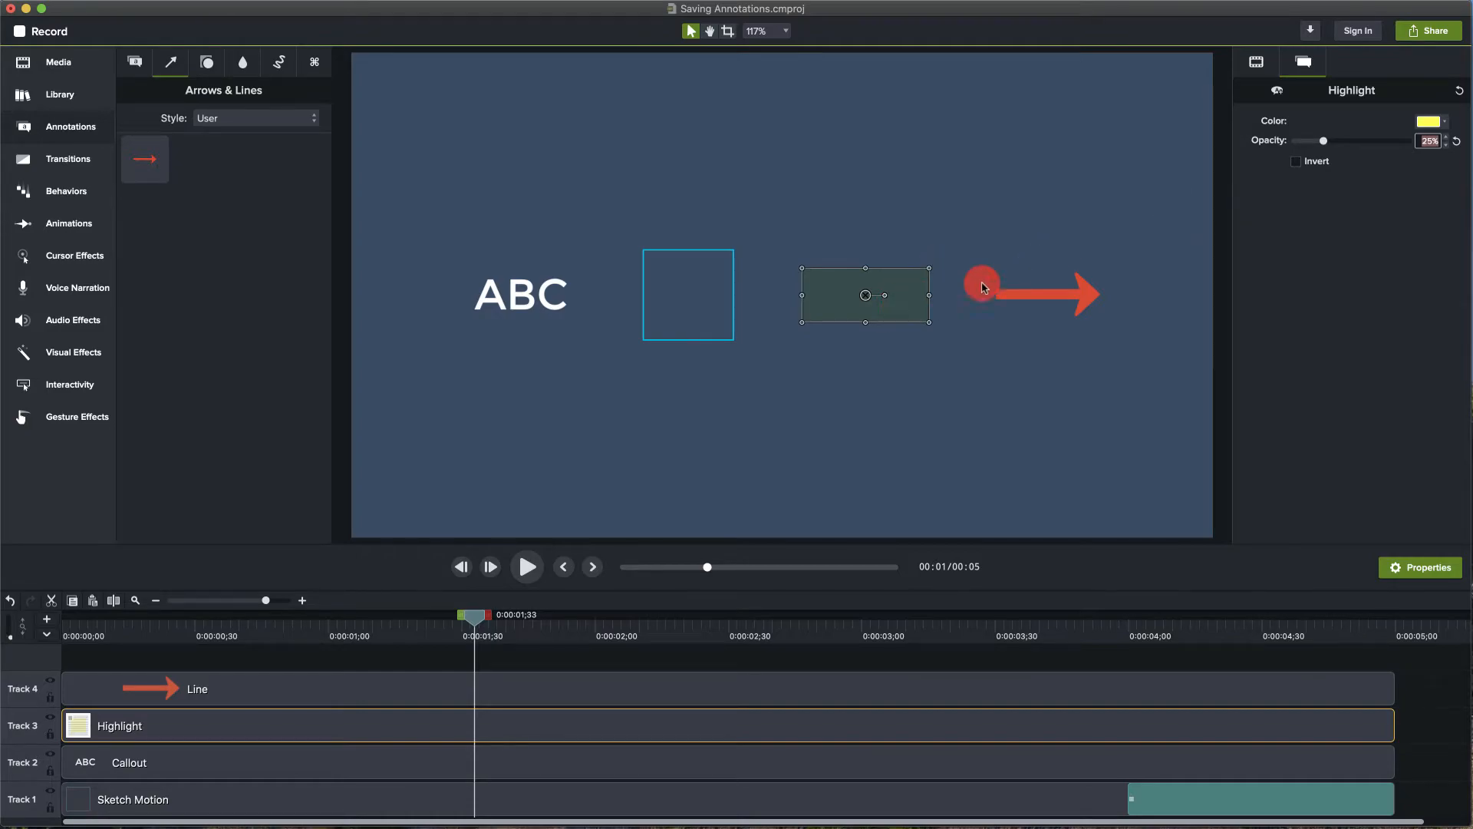
Recolor the Track 3 highlight with the CPV 2 swatch and save its style to the blur and highlight annotations
{"action": "left_click", "coordinate": [1428, 122]}
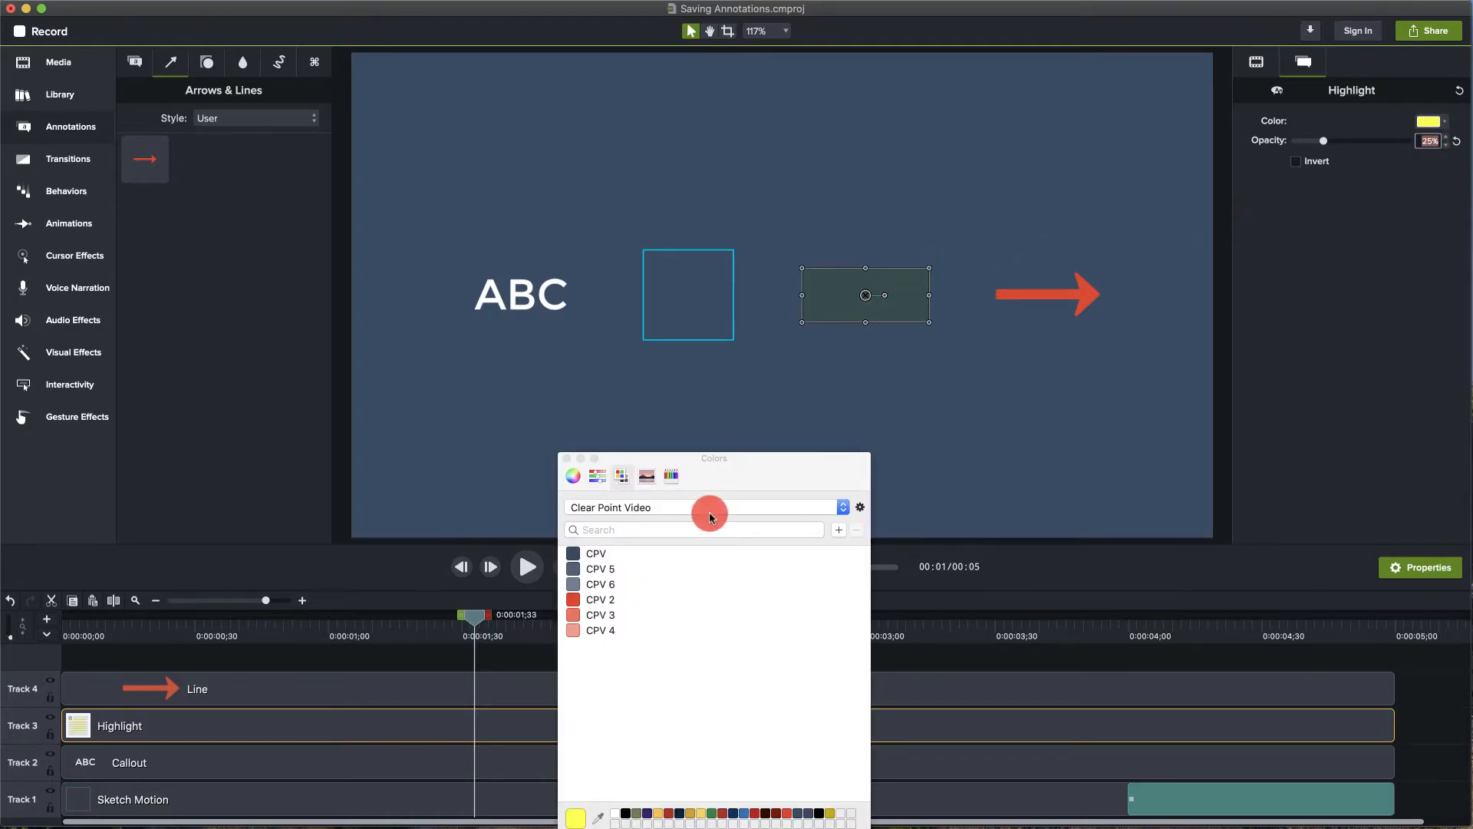
{"action": "left_click", "coordinate": [577, 601]}
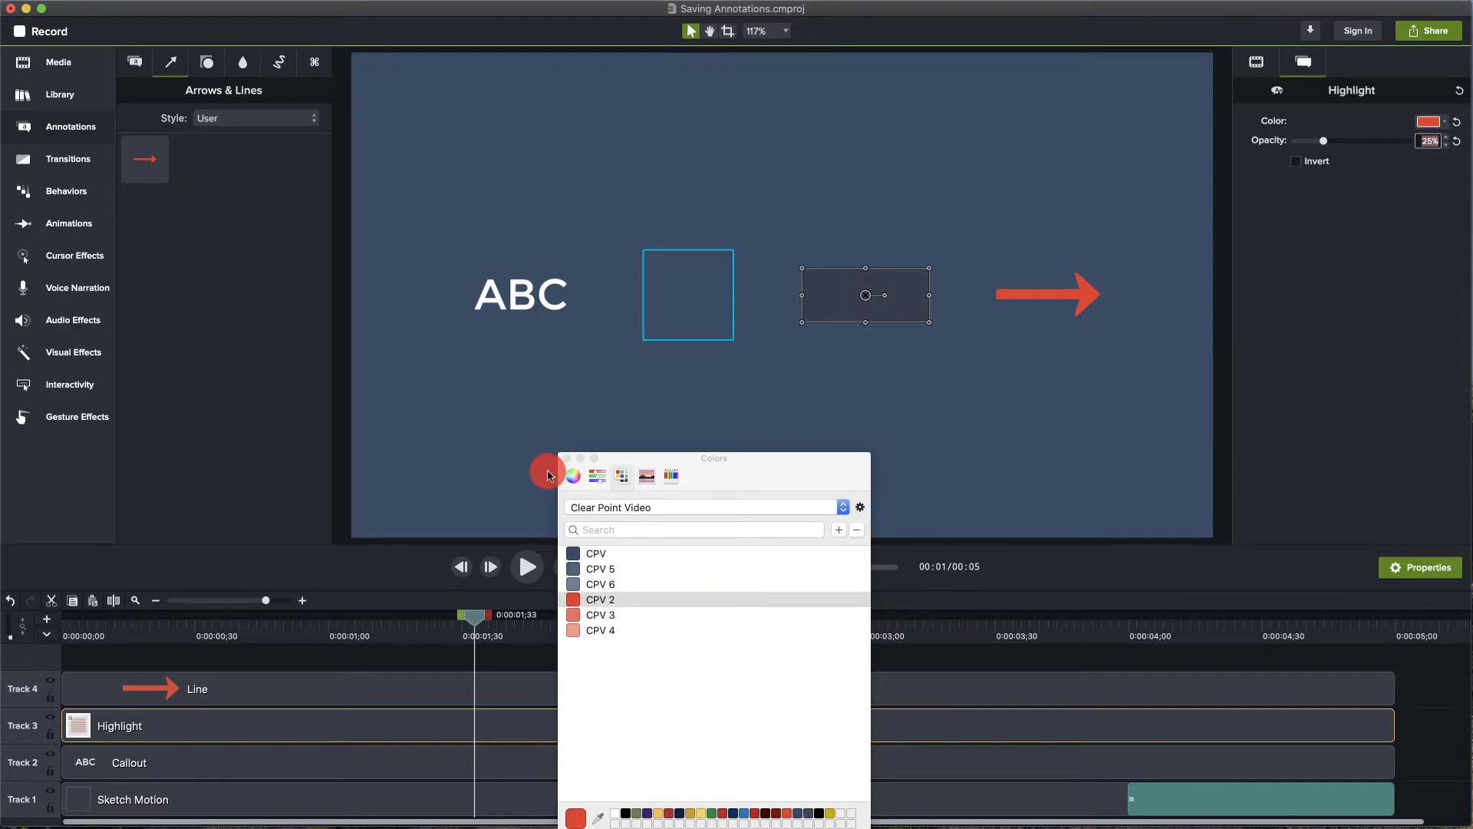
{"action": "left_click", "coordinate": [568, 458]}
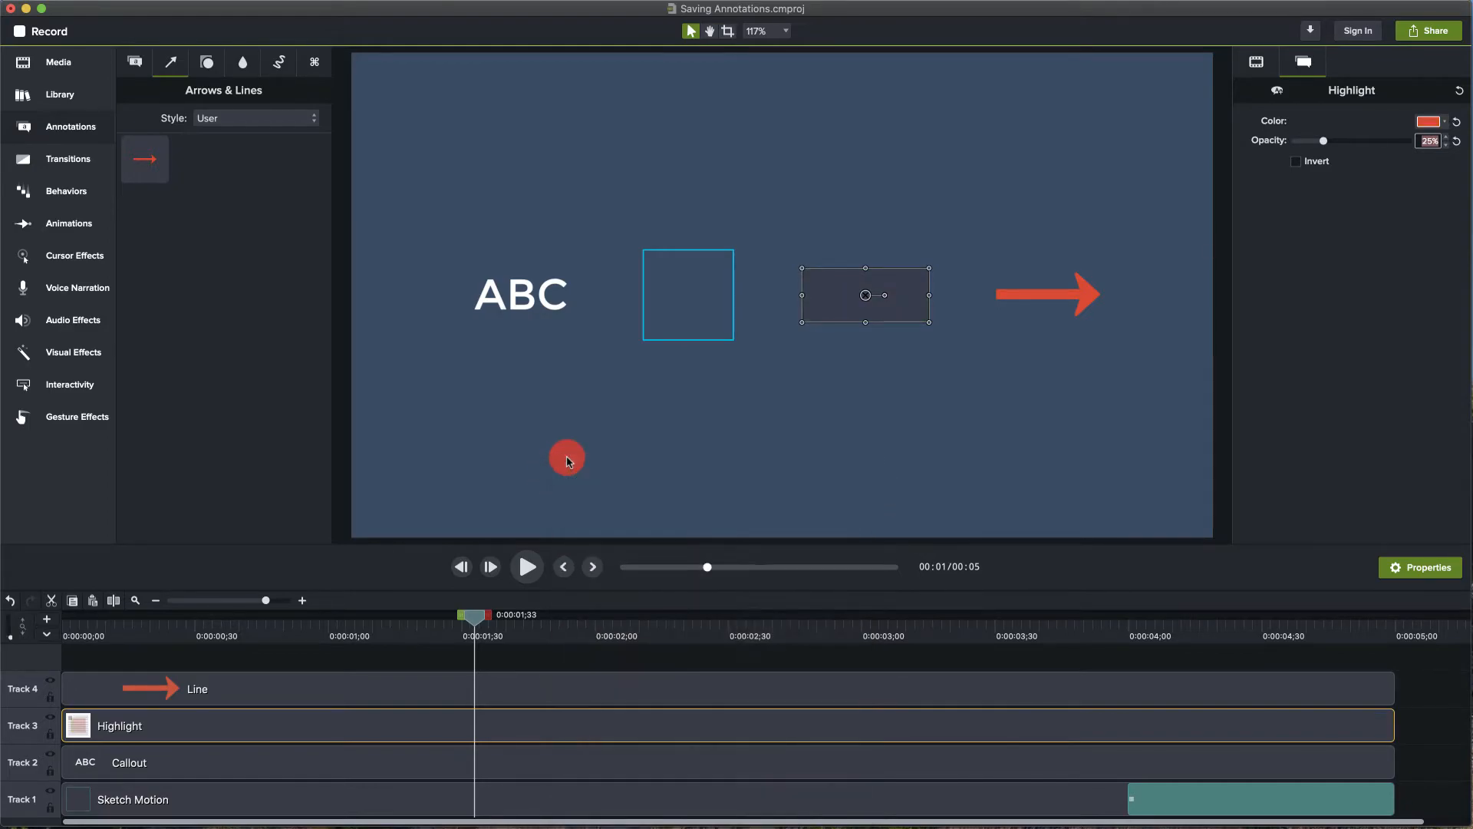
{"action": "left_click", "coordinate": [1277, 92]}
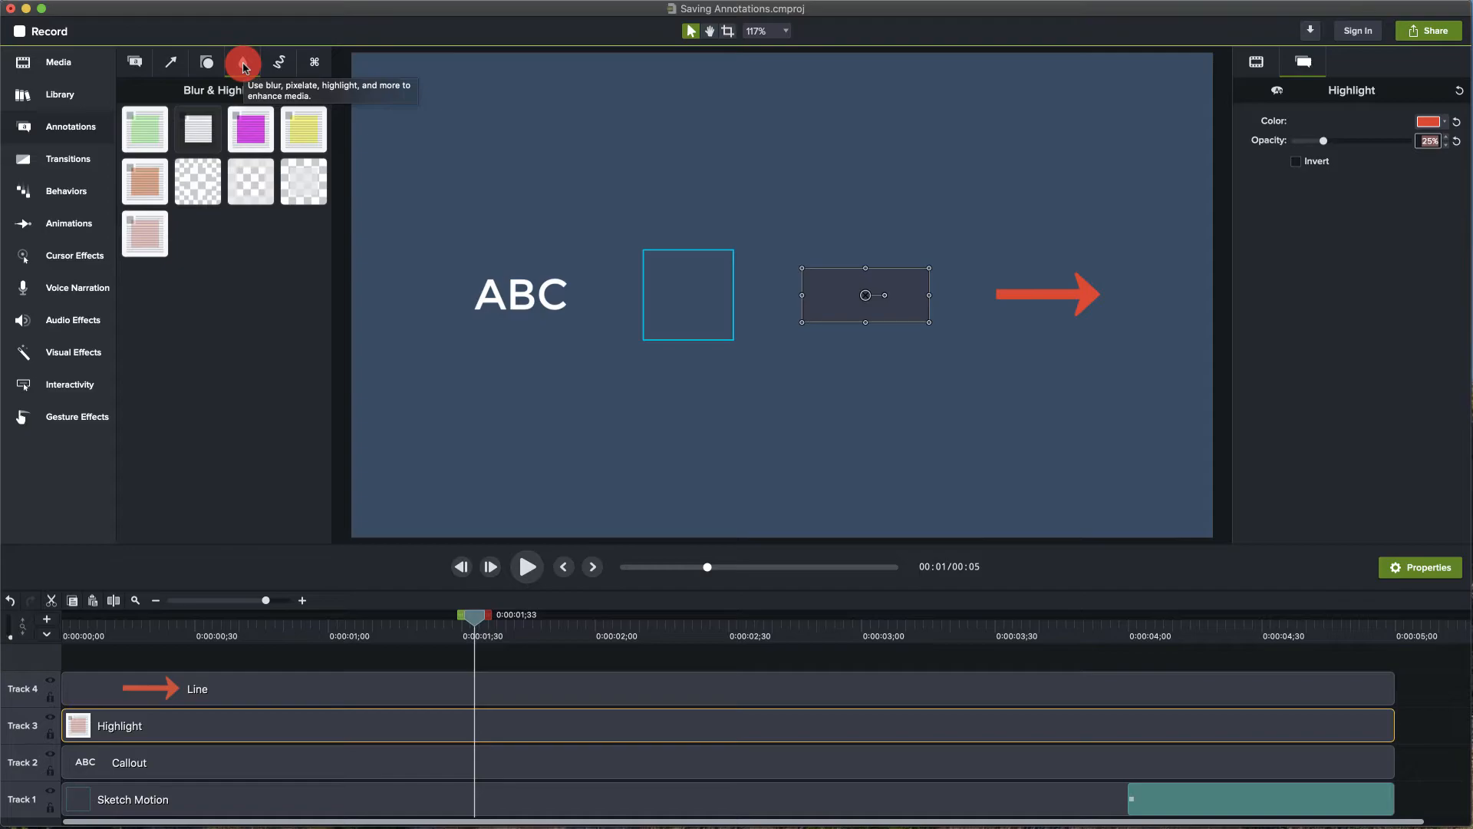
{"action": "left_click", "coordinate": [143, 232]}
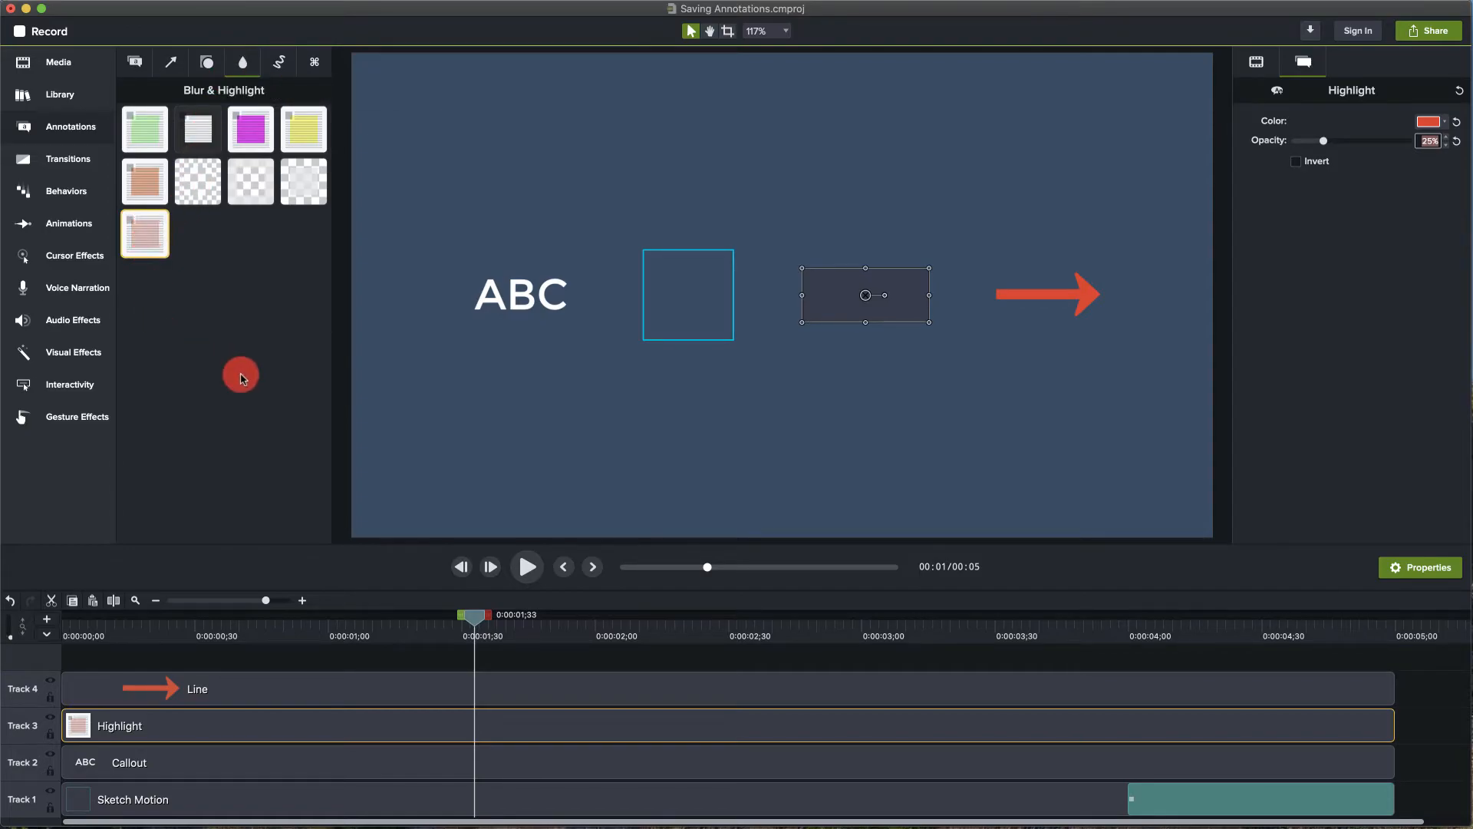
Change the font of the ABC callout on Track 2 to Titillium in the Bold weight
{"action": "left_click", "coordinate": [524, 756]}
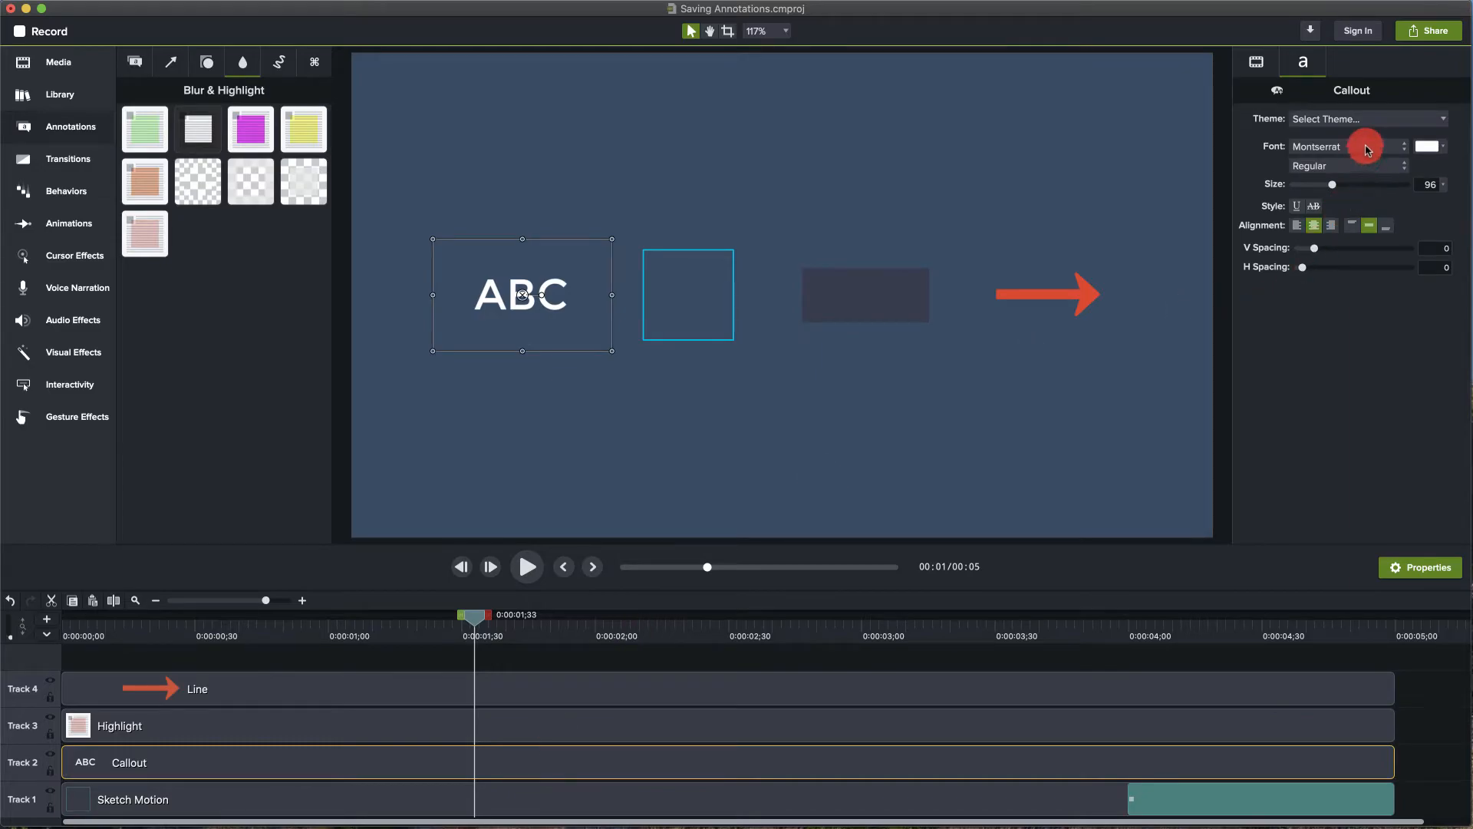
{"action": "left_click", "coordinate": [1368, 149]}
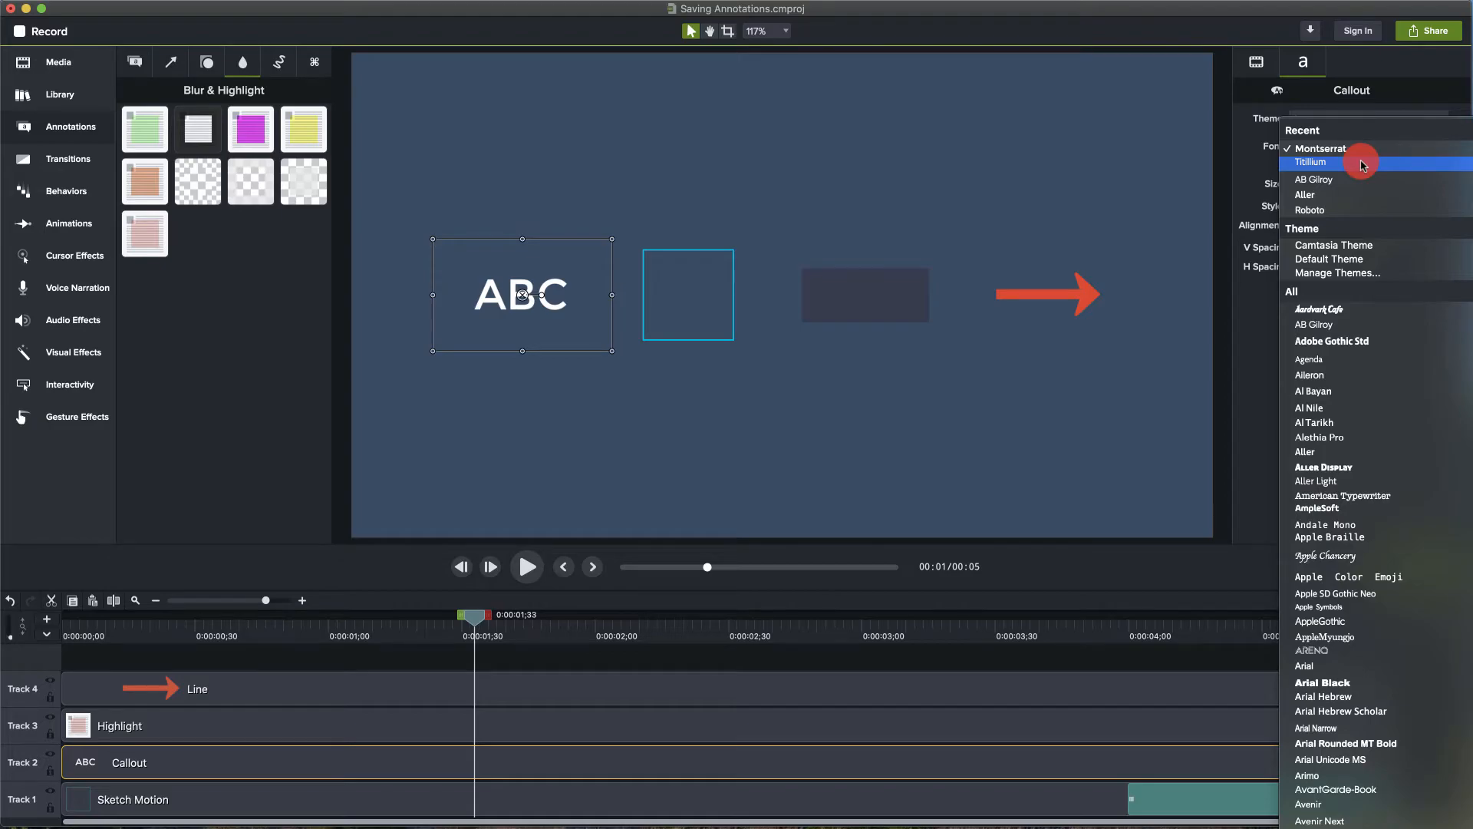
{"action": "left_click", "coordinate": [1362, 164]}
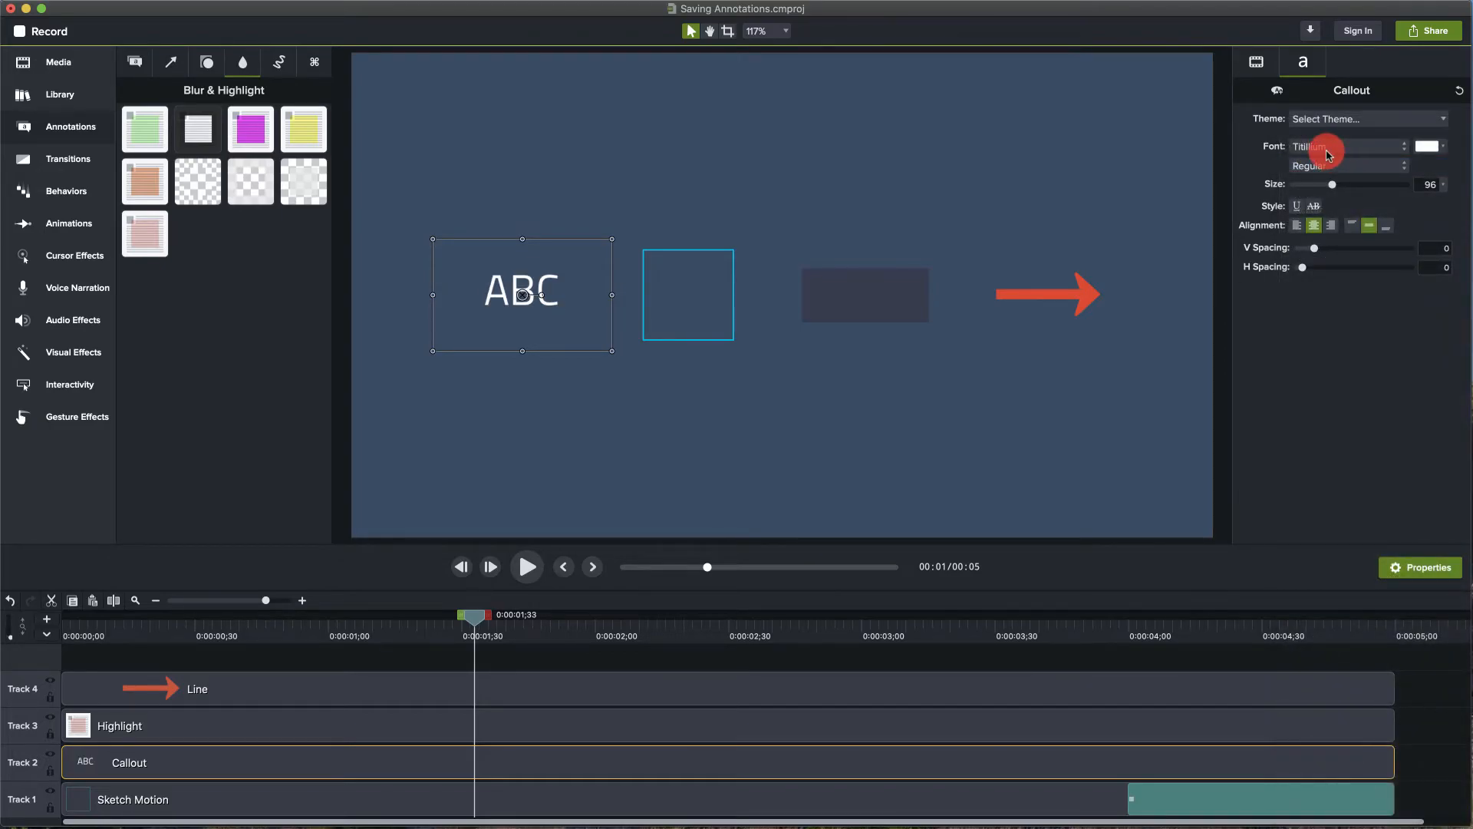
{"action": "left_click", "coordinate": [1325, 168]}
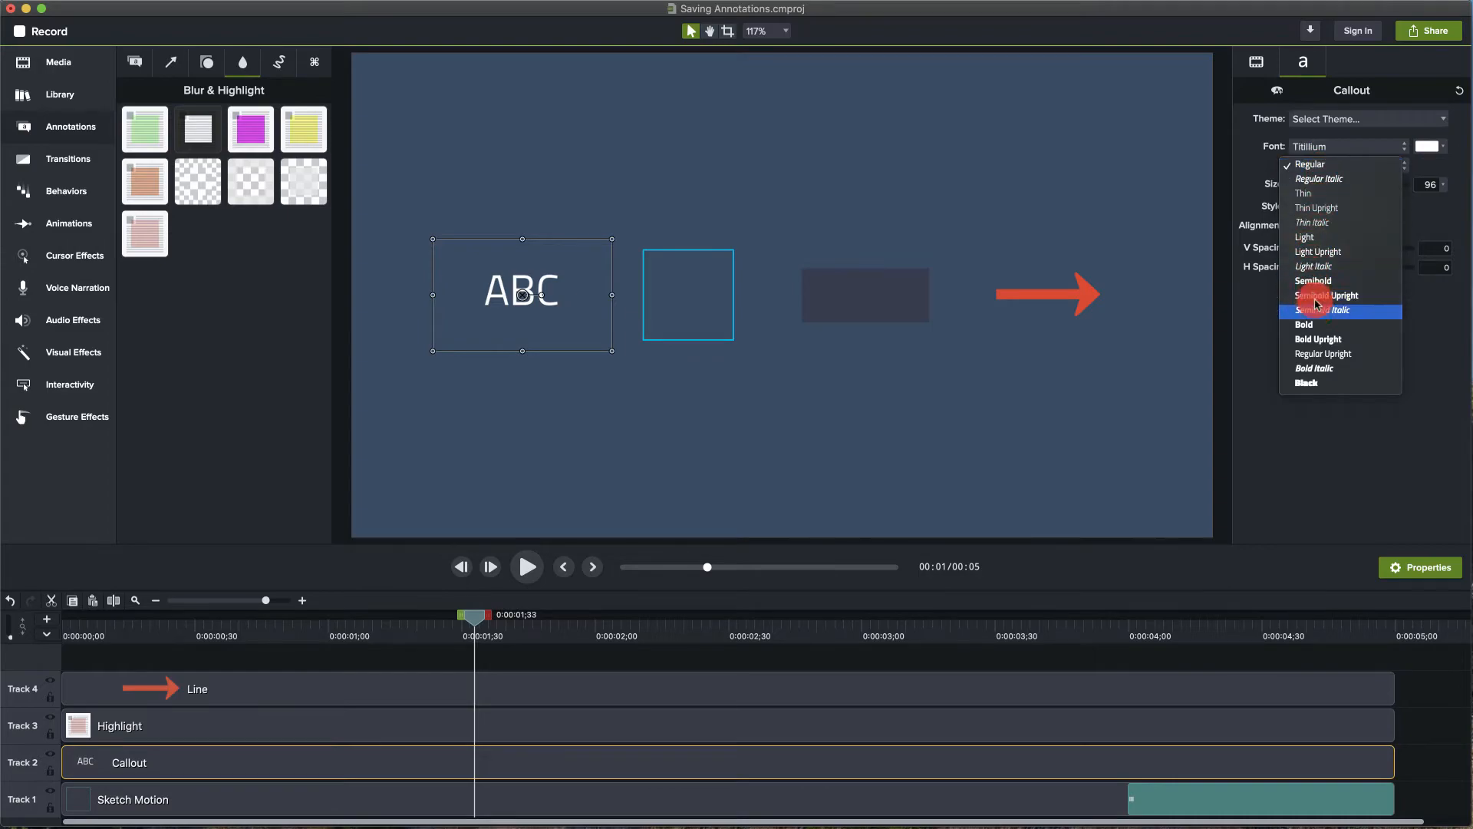
{"action": "left_click", "coordinate": [1314, 324]}
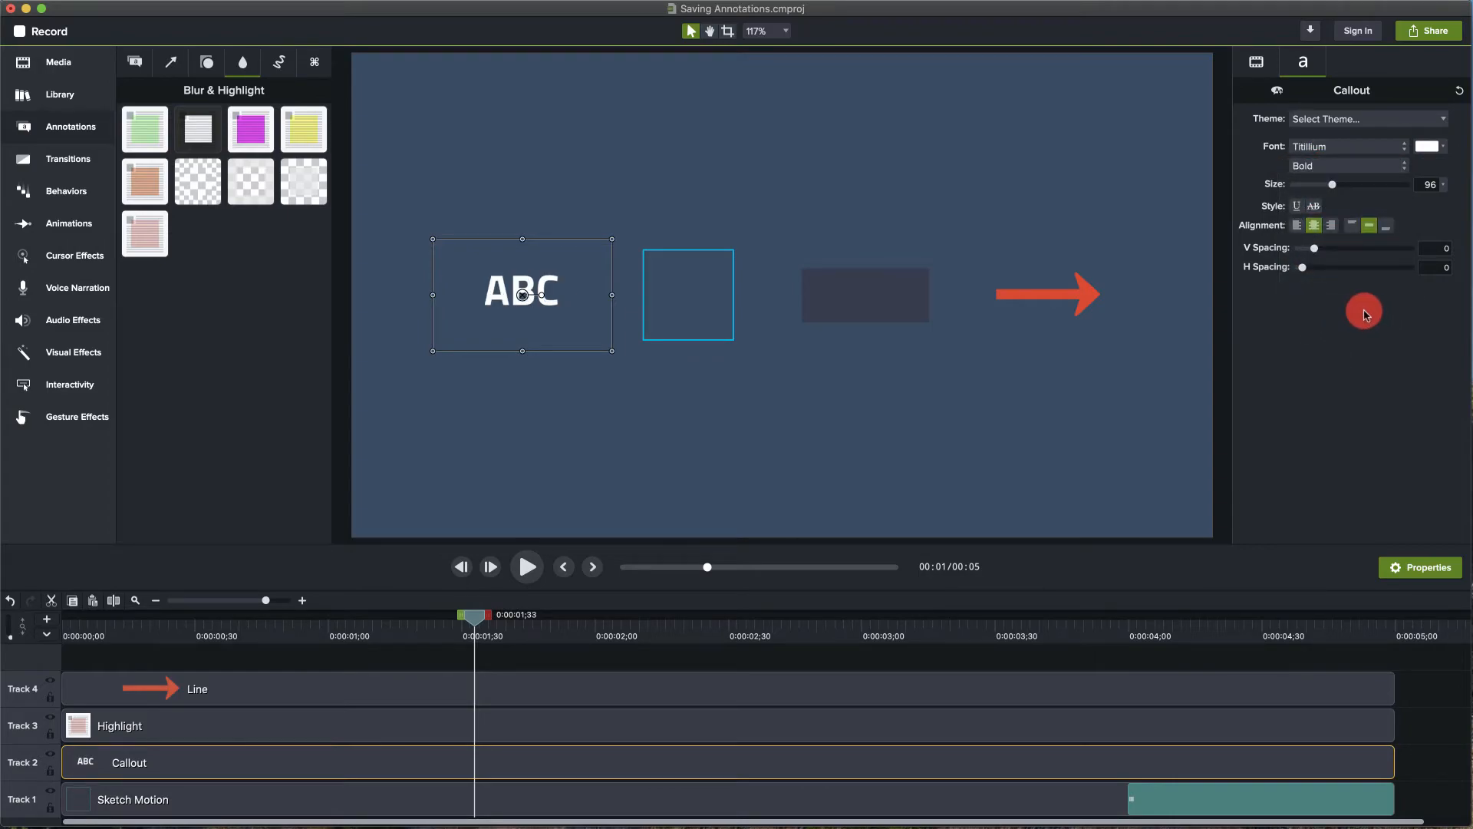
Save the ABC callout's style to the annotations and show the available callout style categories
{"action": "left_click", "coordinate": [1277, 94]}
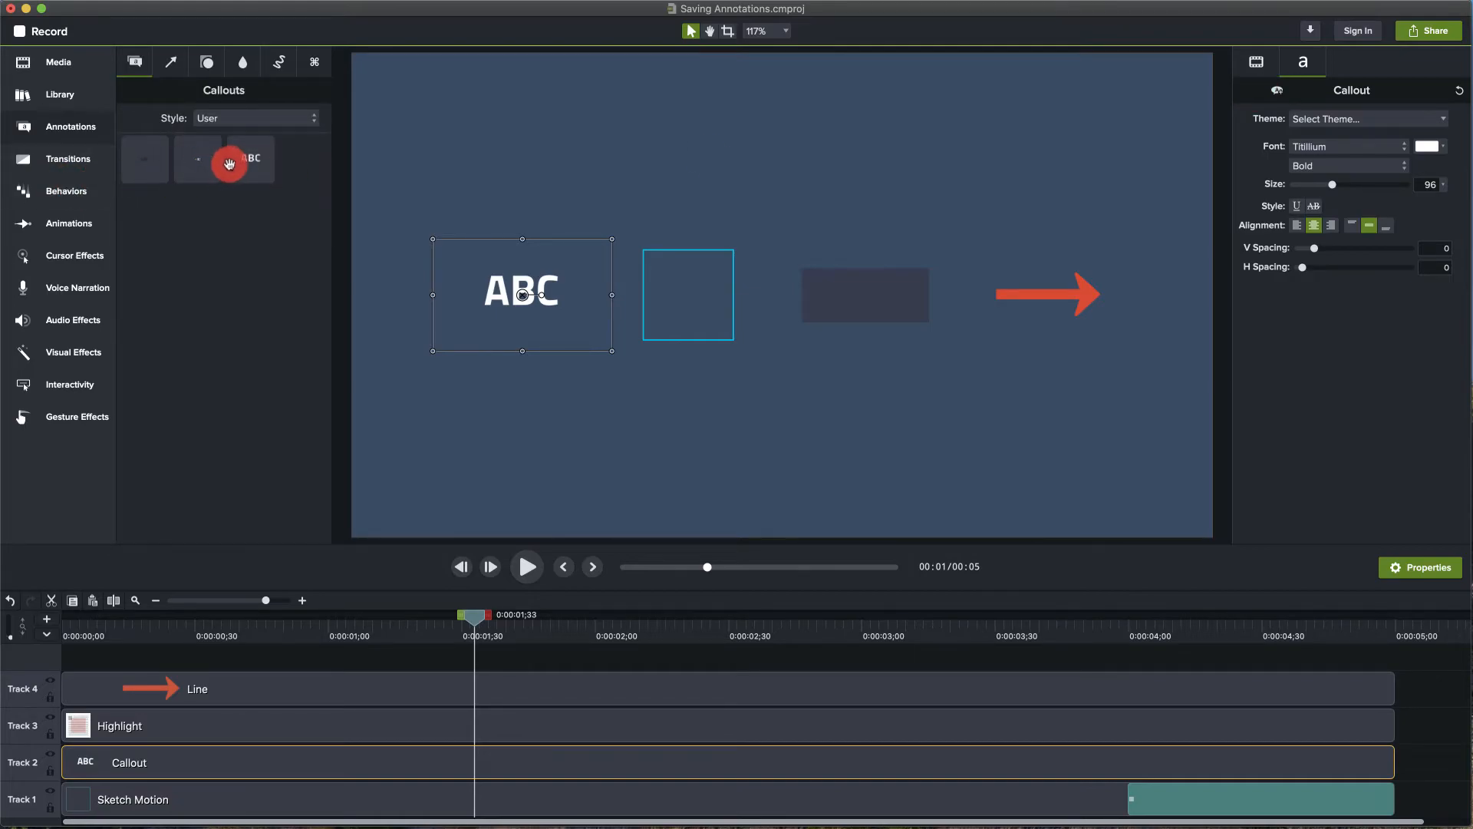
{"action": "left_click", "coordinate": [258, 119]}
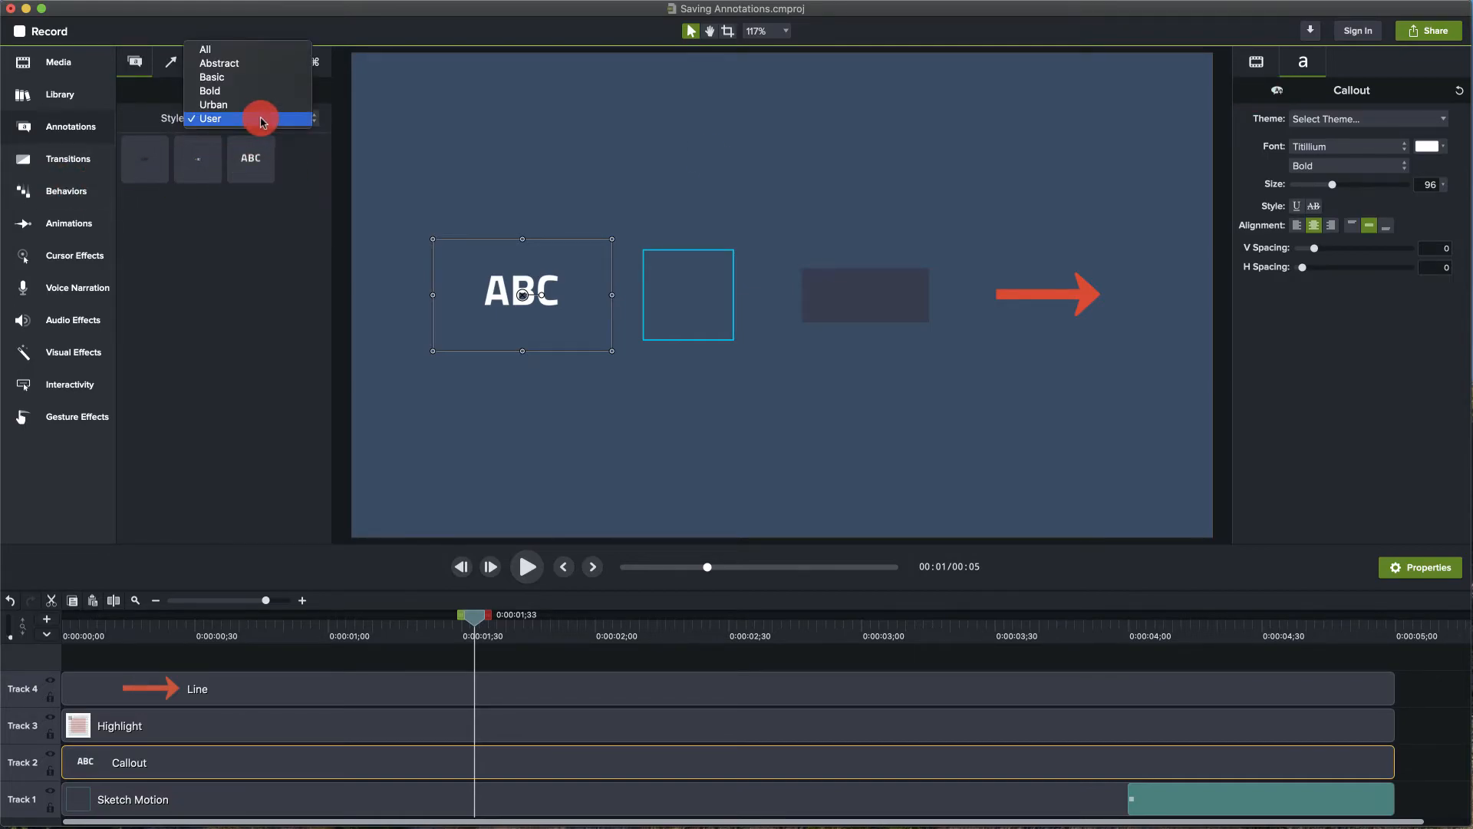
Show the User callout styles, place the saved ABC callout on the canvas as a test, and delete that copy
{"action": "left_click", "coordinate": [261, 118]}
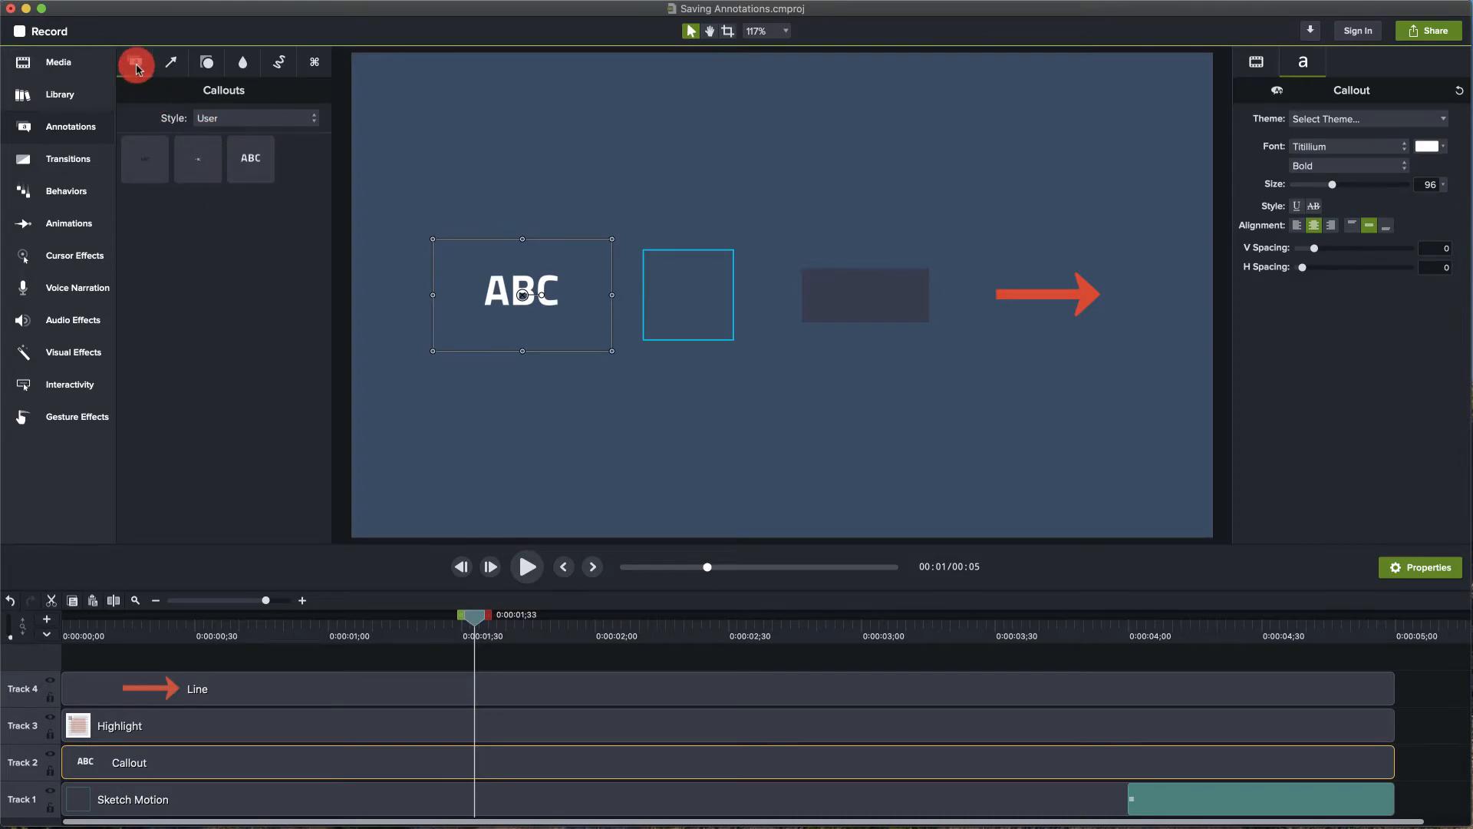
{"action": "left_click_drag", "start_coordinate": [251, 158], "coordinate": [590, 160]}
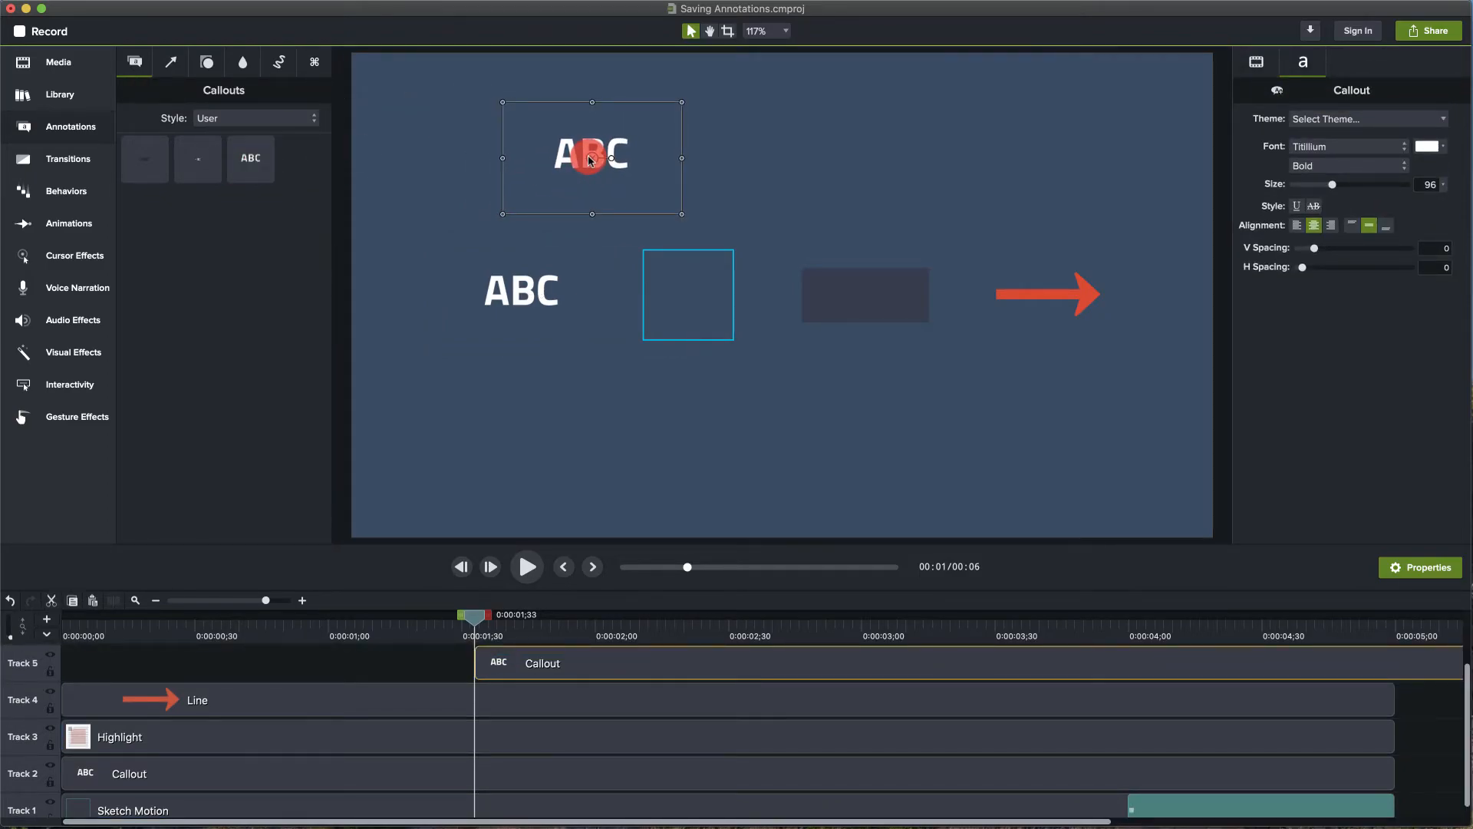
{"action": "key", "text": "Delete"}
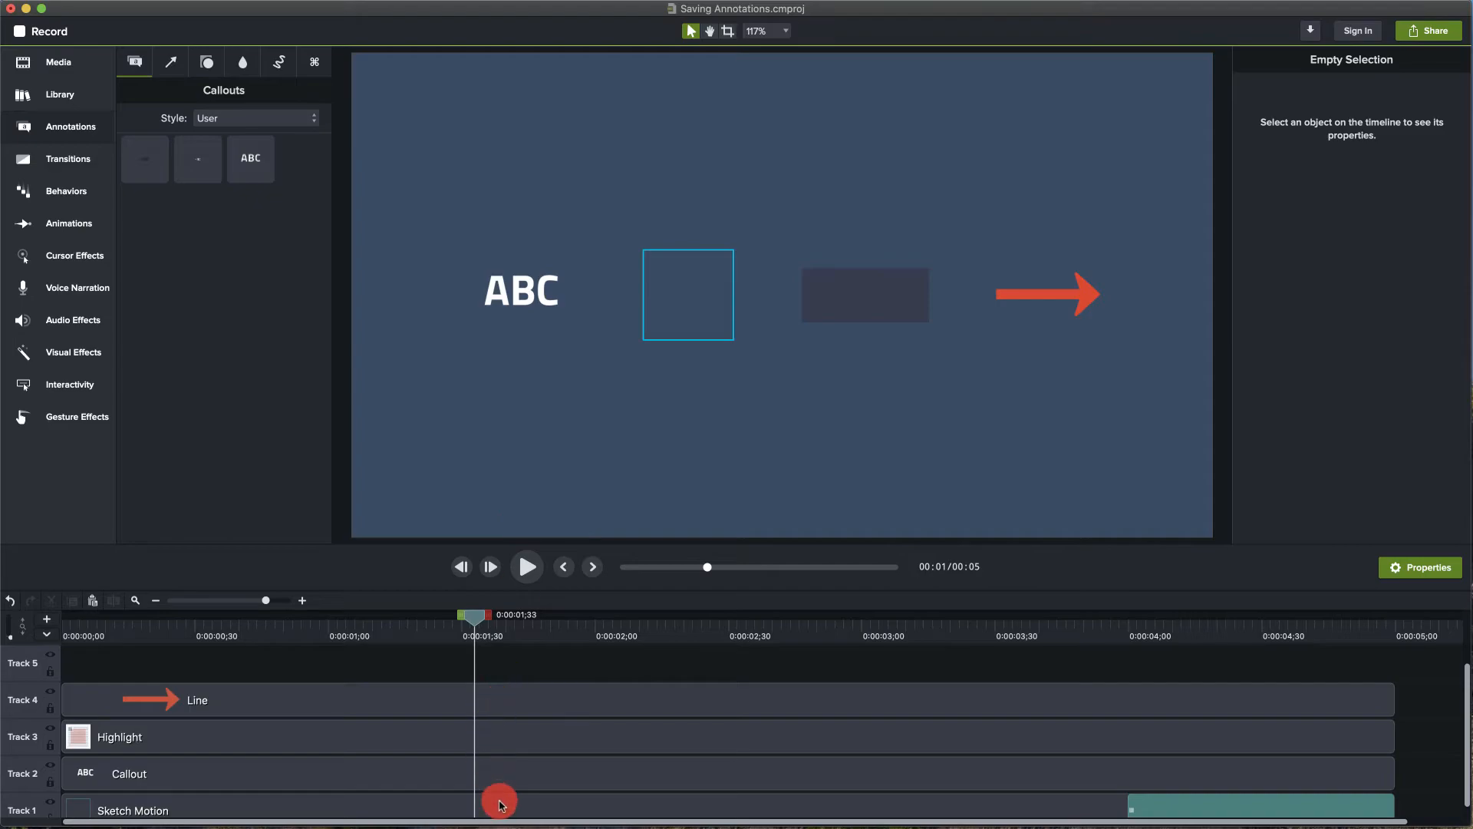
Set the thickness of the Track 1 sketch motion square to 11.8 and recolor it with the CPV 2 swatch
{"action": "left_click", "coordinate": [500, 803]}
{"action": "left_click_drag", "start_coordinate": [1325, 144], "coordinate": [1348, 140]}
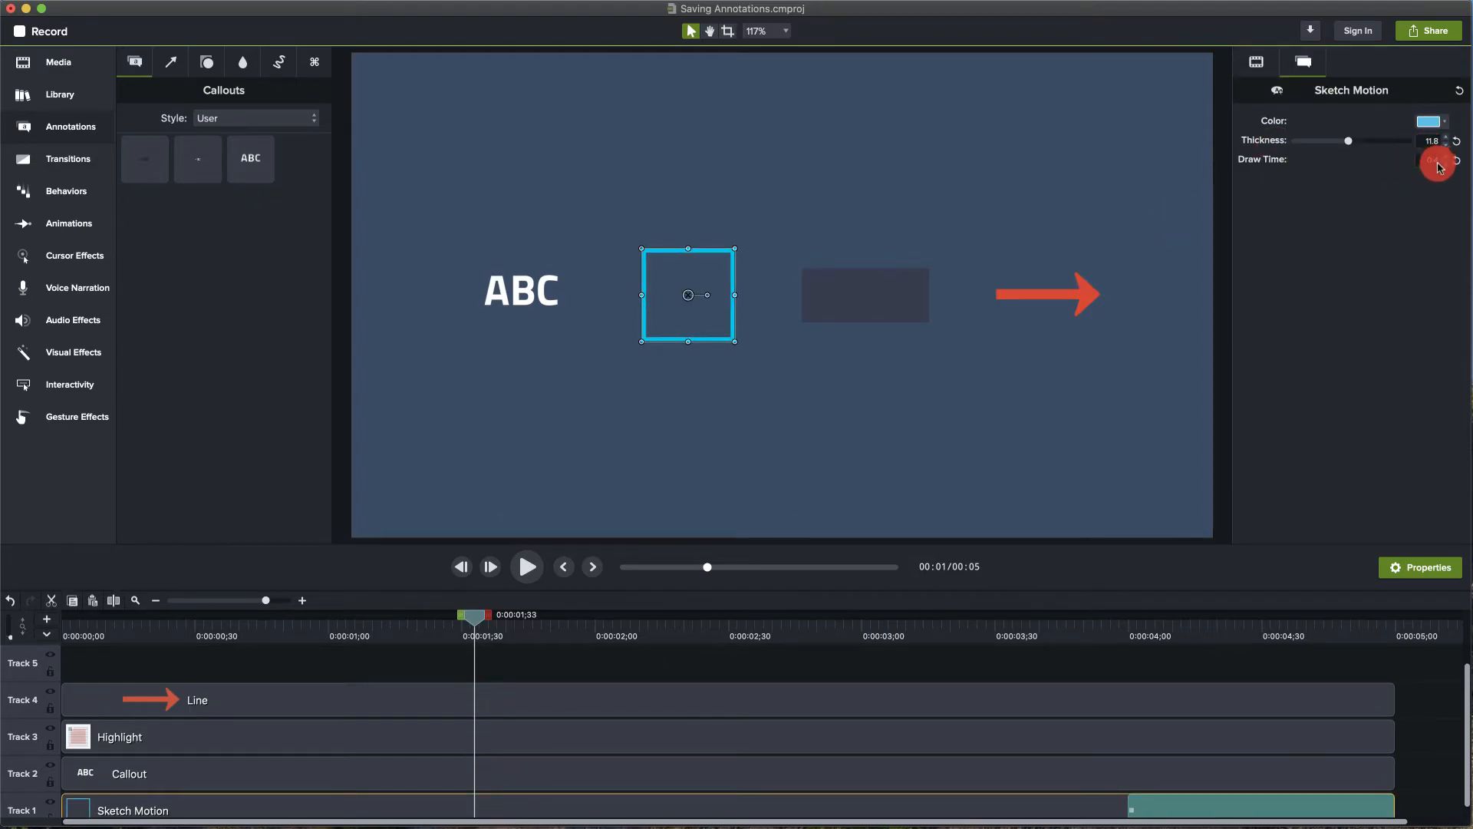
{"action": "left_click", "coordinate": [1428, 122]}
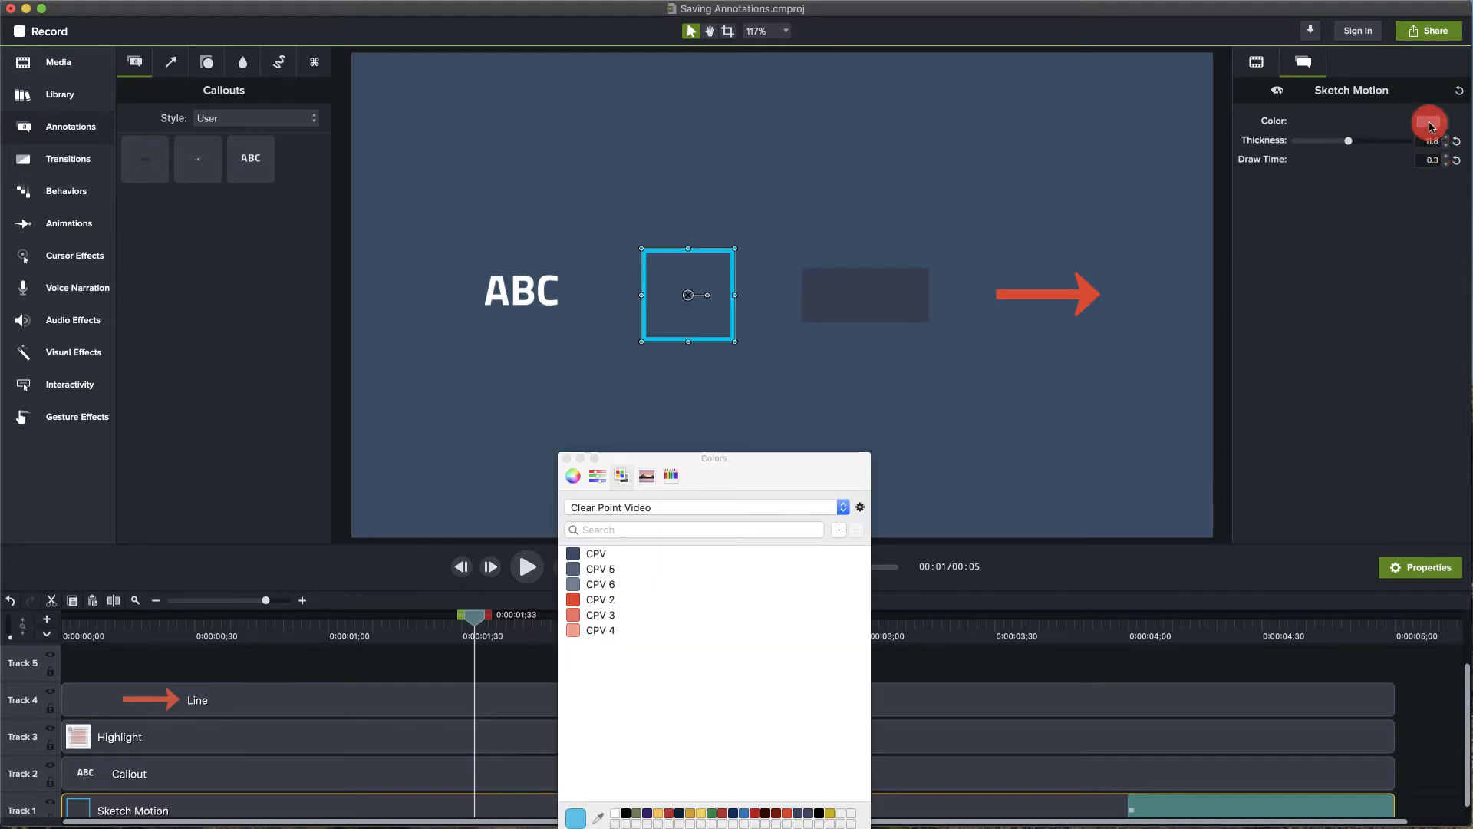
{"action": "left_click", "coordinate": [585, 600]}
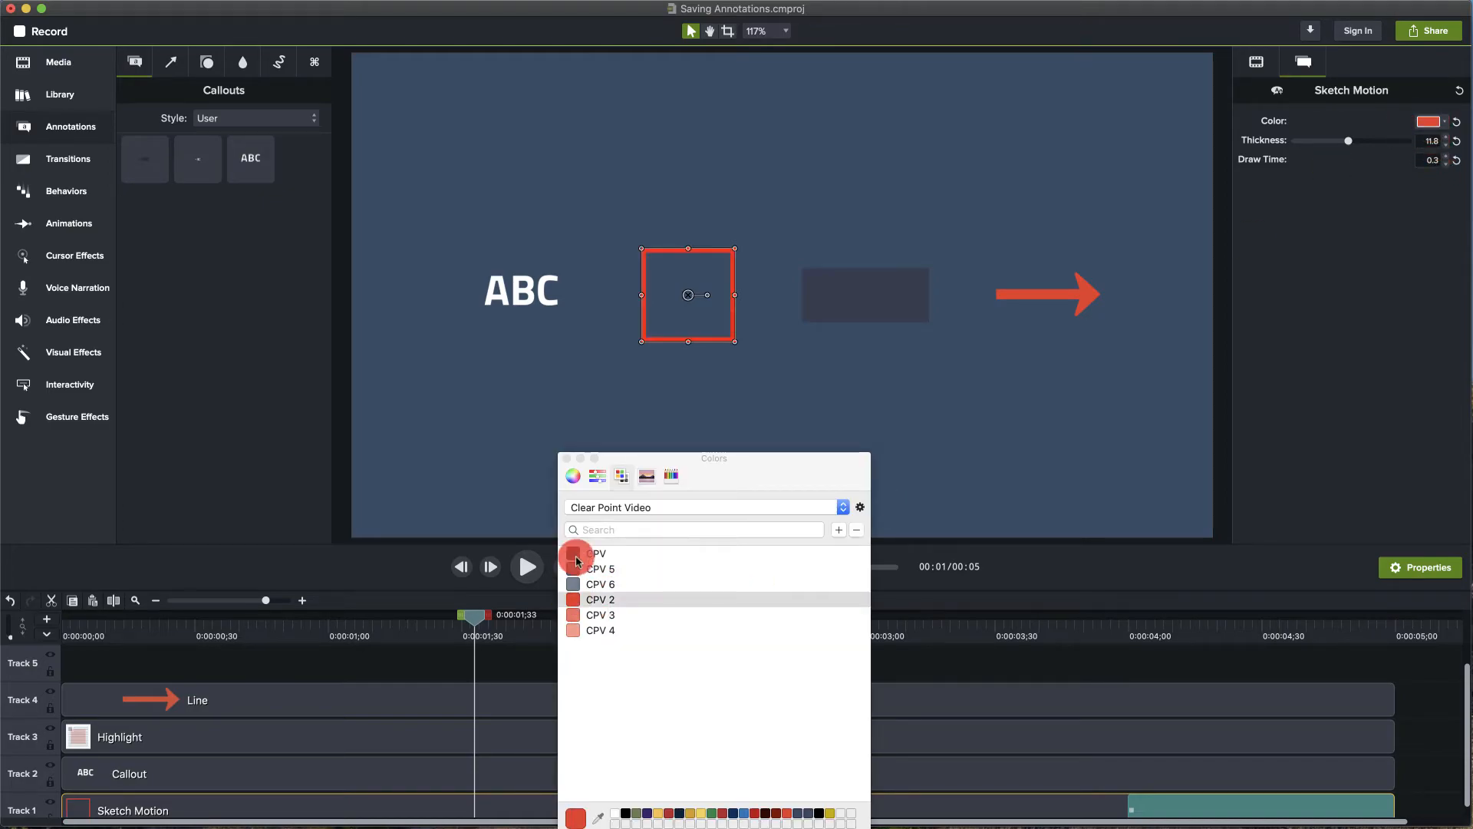
{"action": "left_click", "coordinate": [573, 451]}
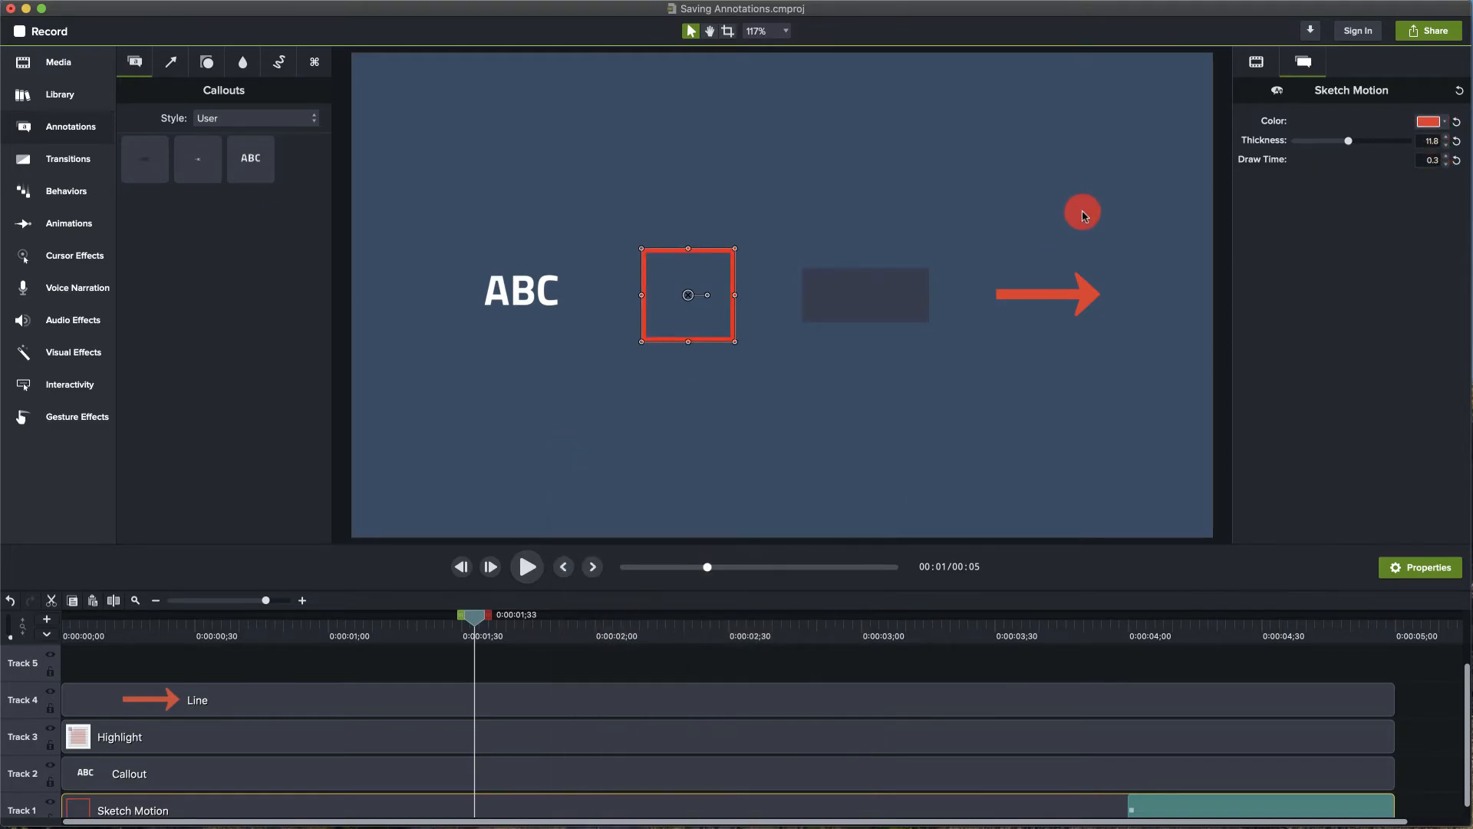
Save the square's style to the sketch motion annotations and test it by placing a copy on the canvas and deleting it
{"action": "left_click", "coordinate": [1278, 93]}
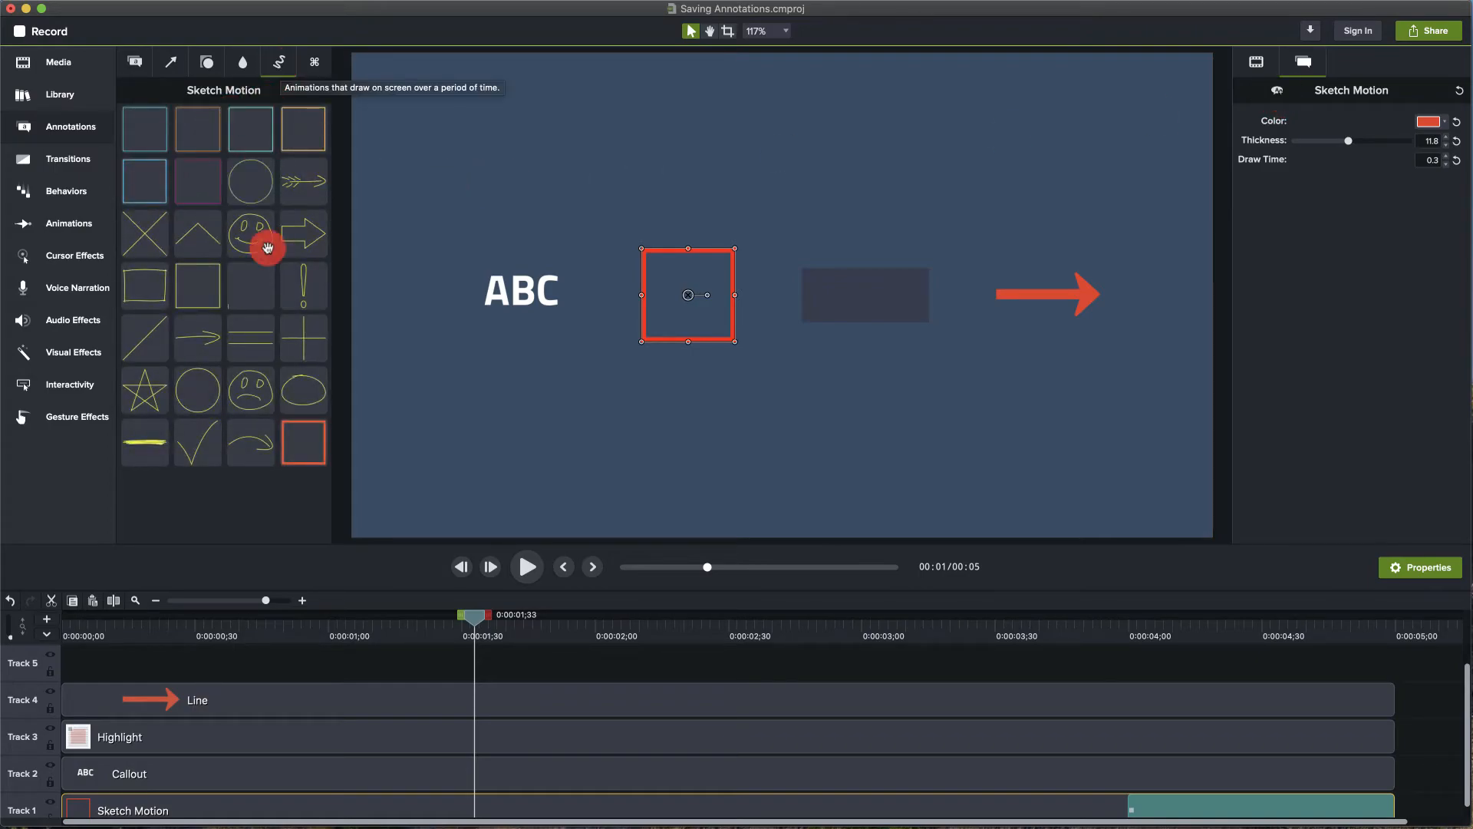
{"action": "mouse_move", "coordinate": [299, 454]}
{"action": "left_mouse_down"}
{"action": "mouse_move", "coordinate": [300, 432]}
{"action": "mouse_move", "coordinate": [509, 450]}
{"action": "mouse_move", "coordinate": [535, 438]}
{"action": "left_mouse_up"}
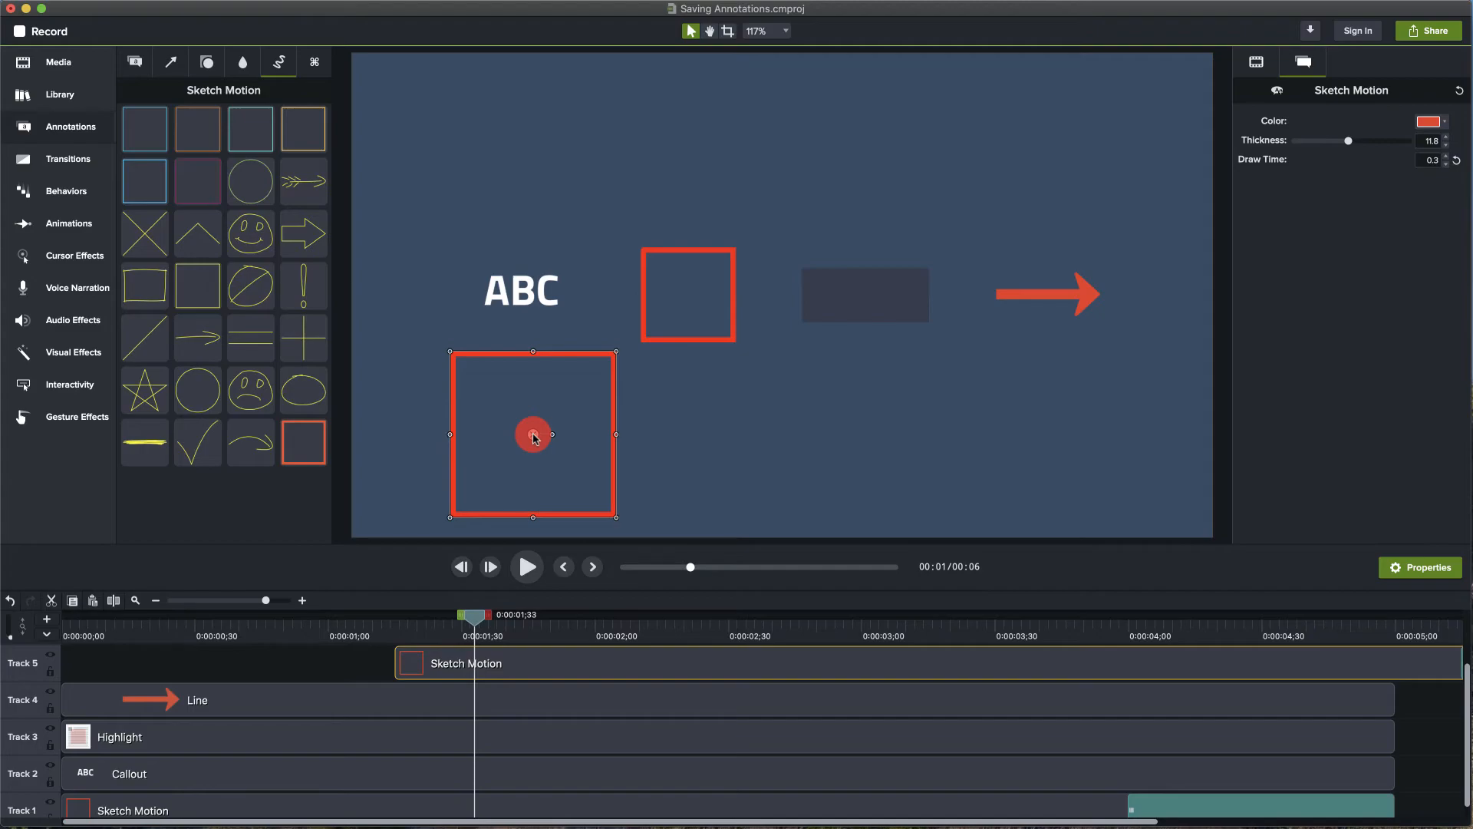
{"action": "key", "text": "Delete"}
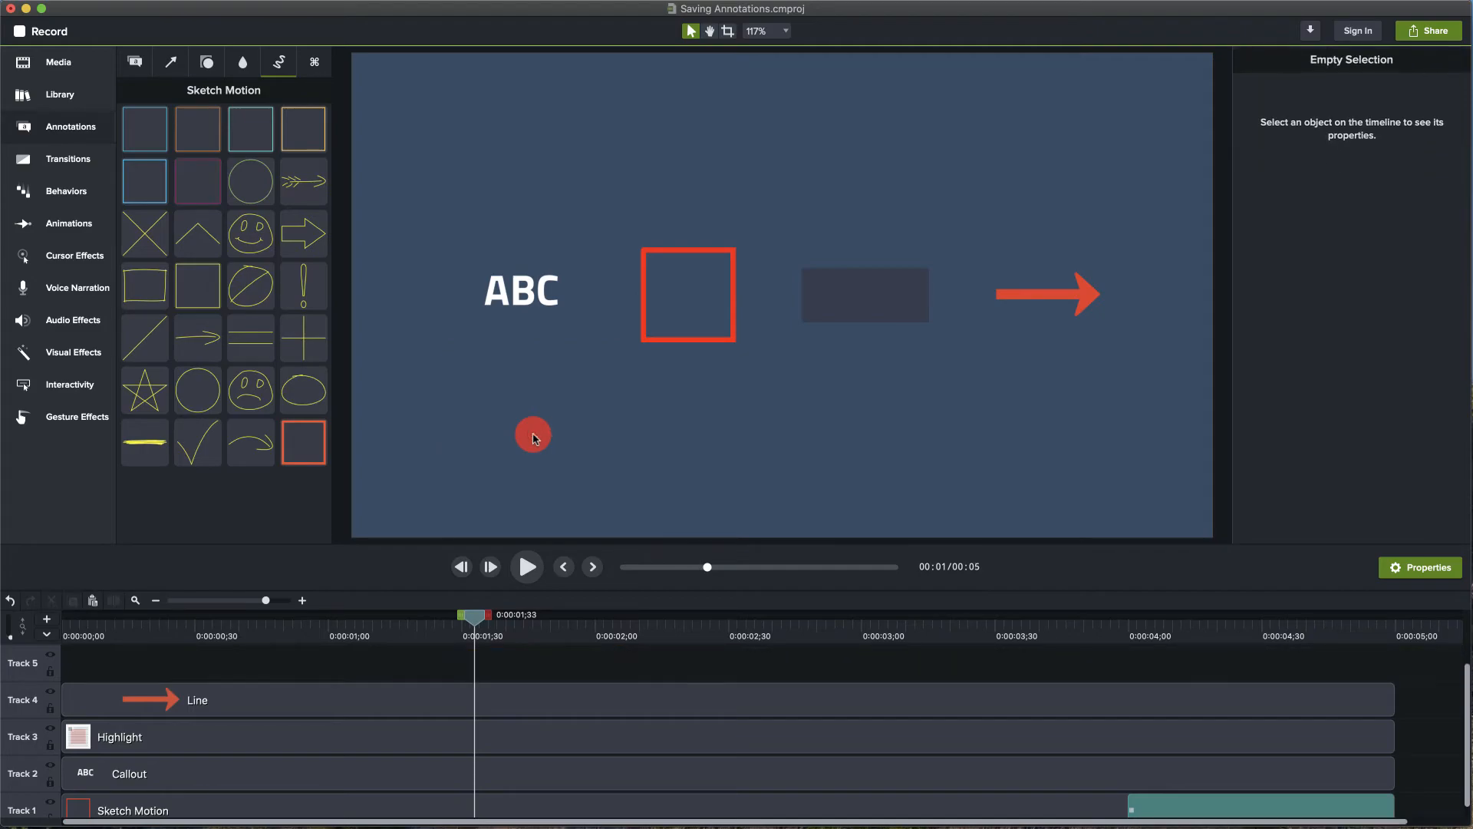